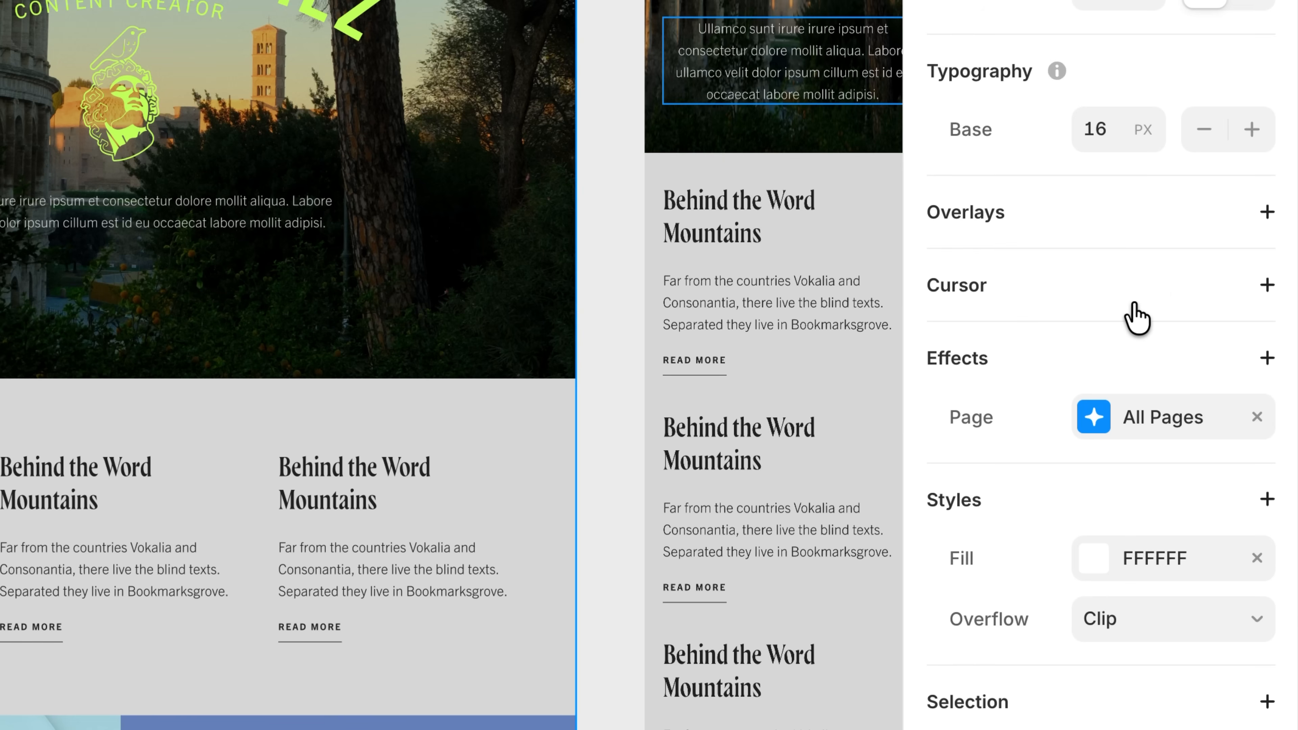
Set the All Pages page effect to the Crossfade preset and test the transition to the published Blog page and back home.
left_click(1159, 432)
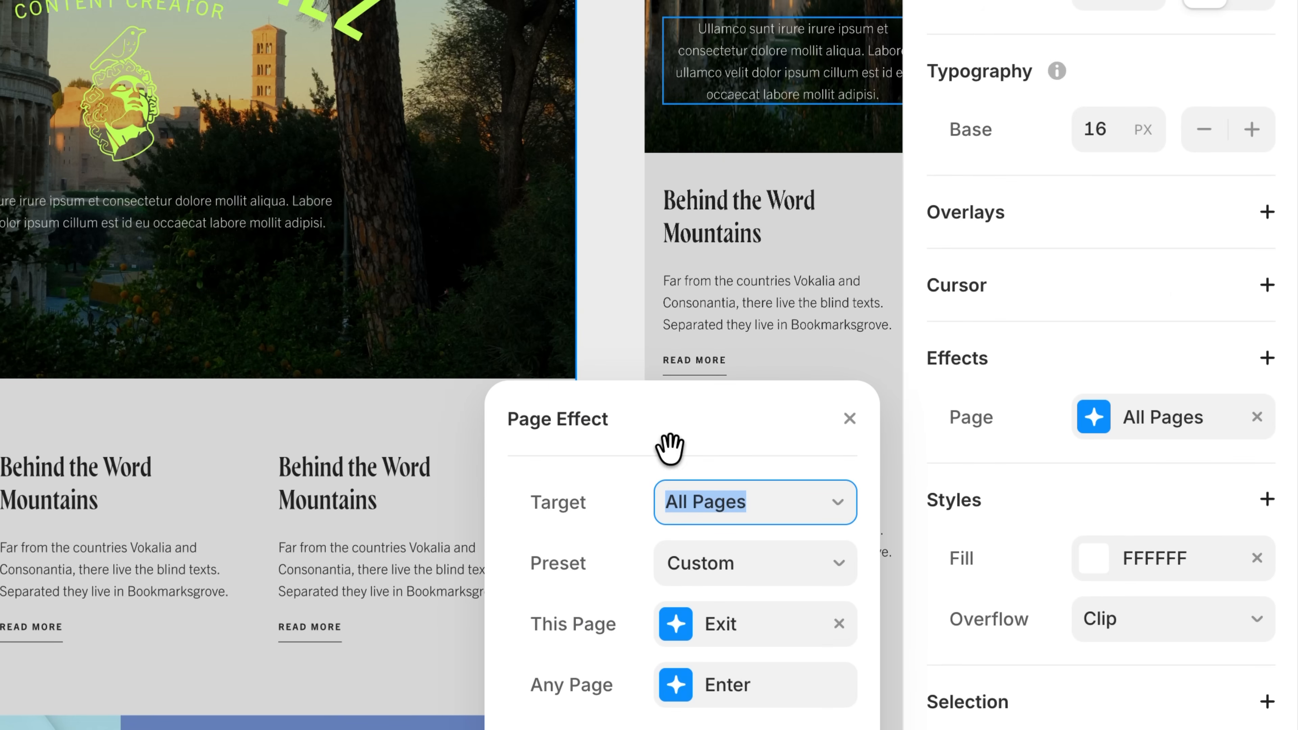
left_click(745, 580)
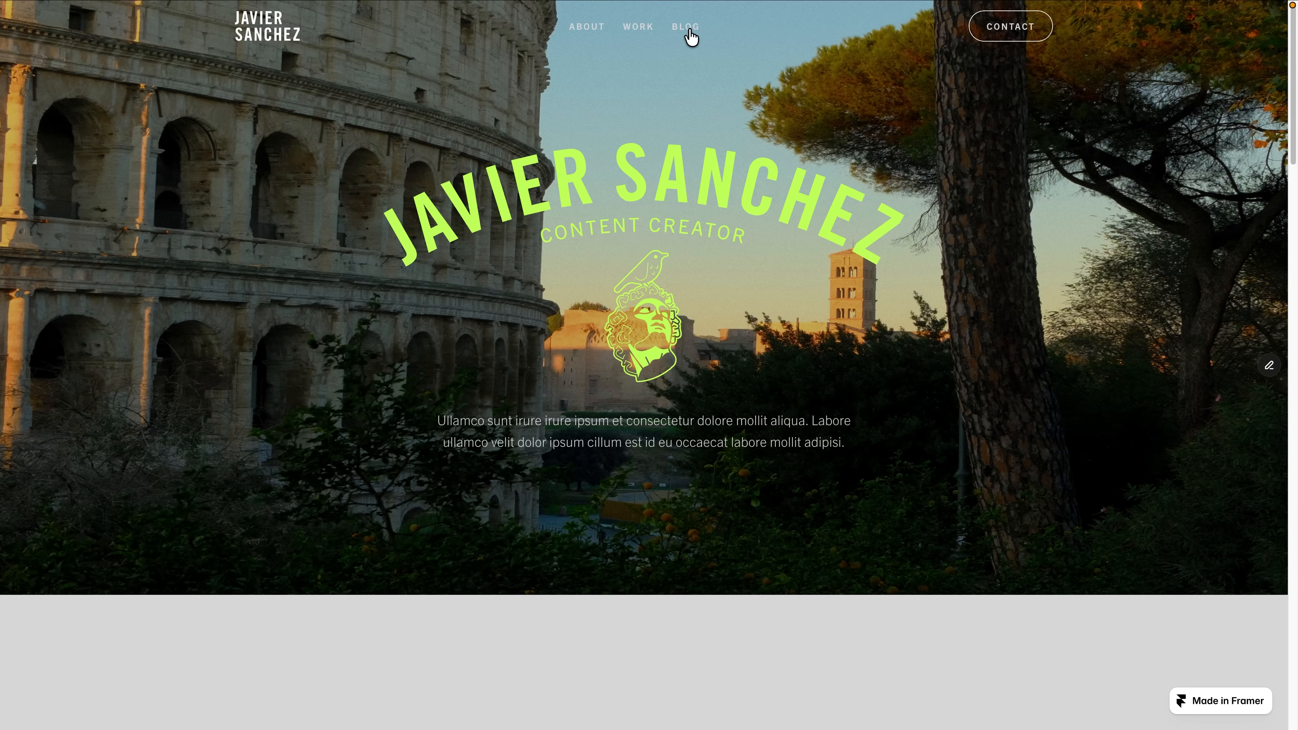
left_click(685, 27)
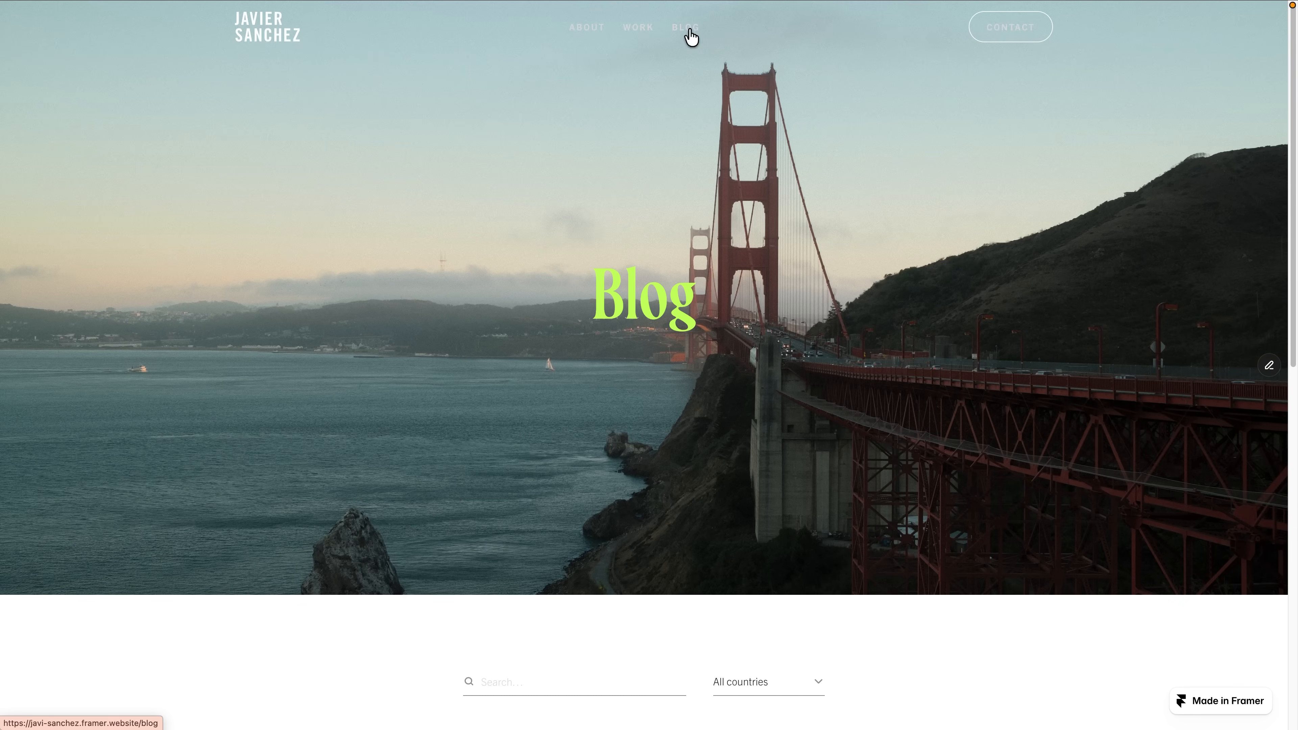
left_click(283, 40)
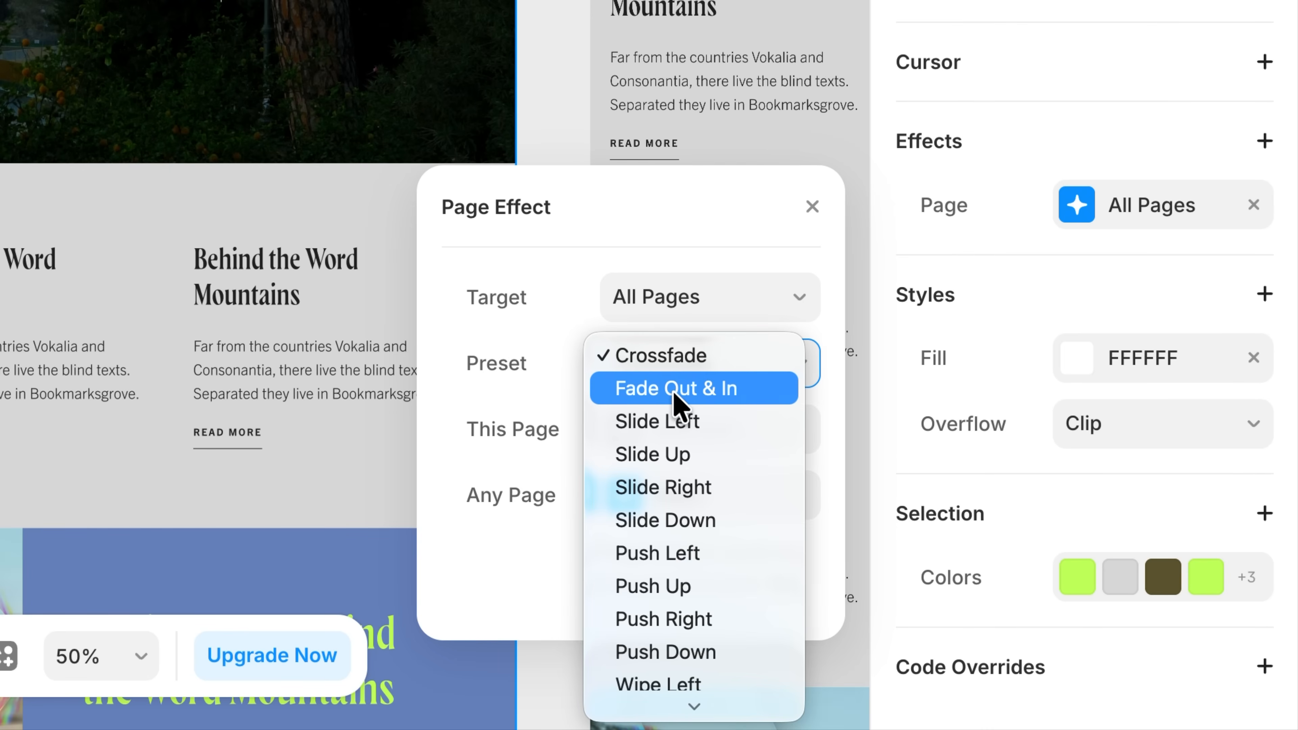
Change the page effect preset to Fade Out & In and test it between the published home and Blog pages.
left_click(674, 395)
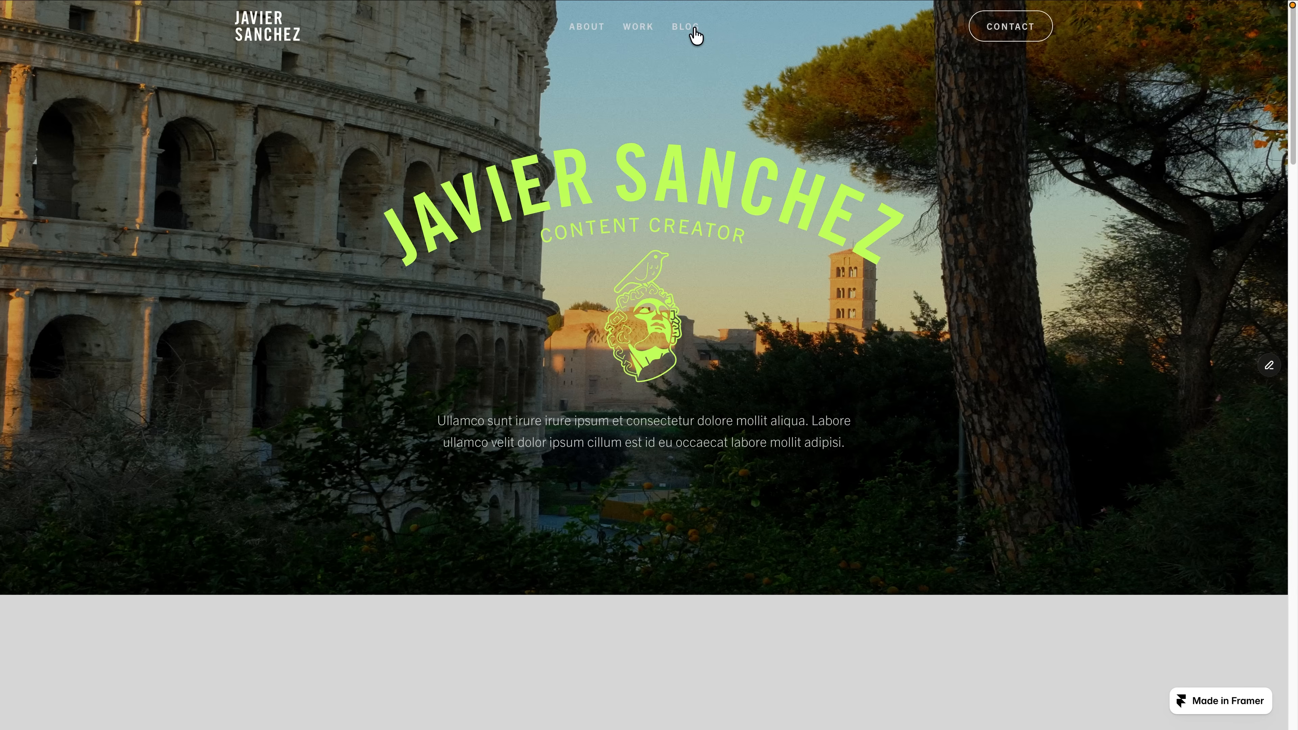
left_click(694, 30)
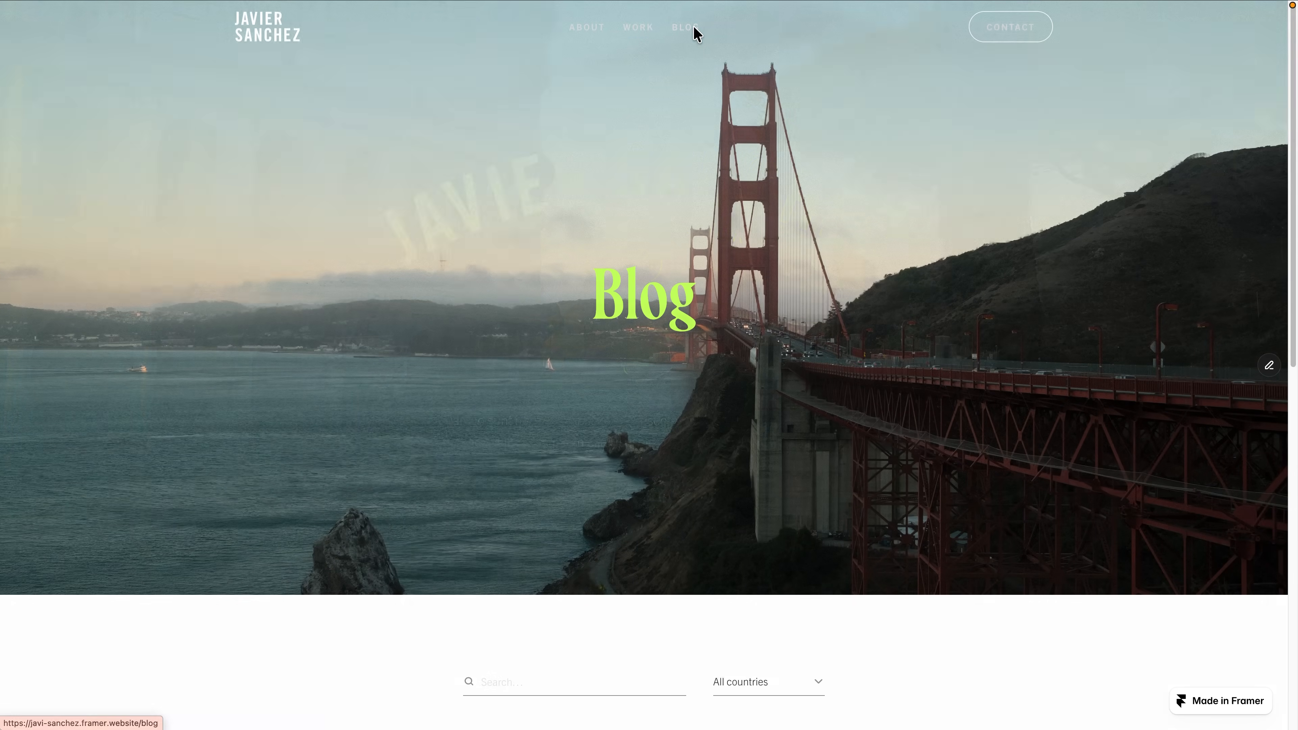
left_click(288, 39)
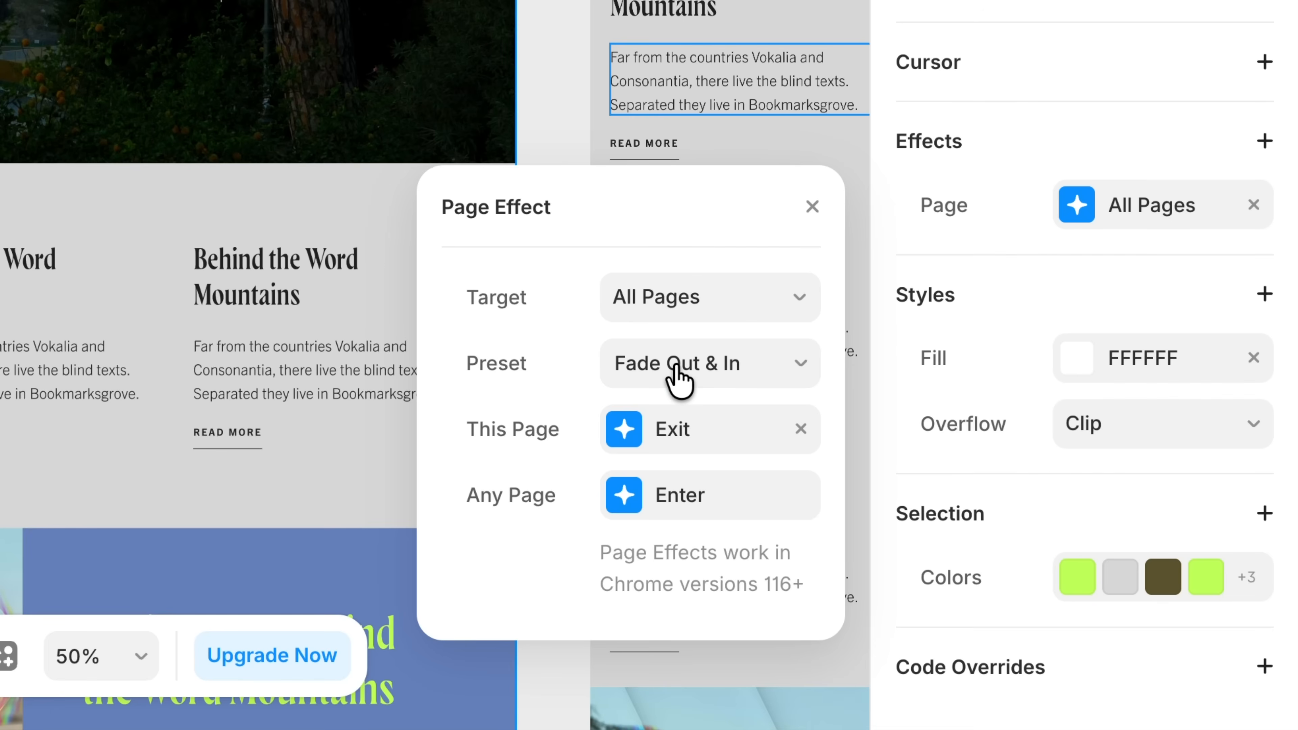
Set the page effect preset to Wipe Down for all pages.
left_click(679, 381)
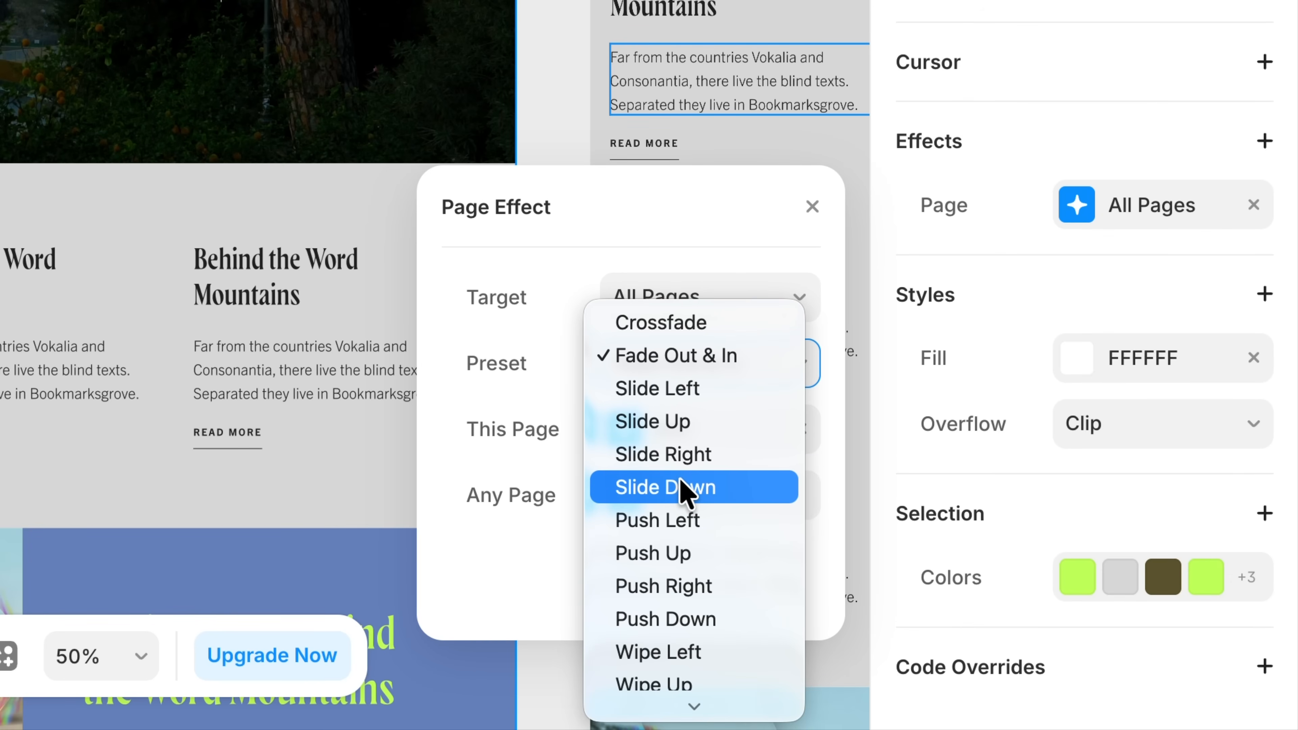
mouse_move(696, 713)
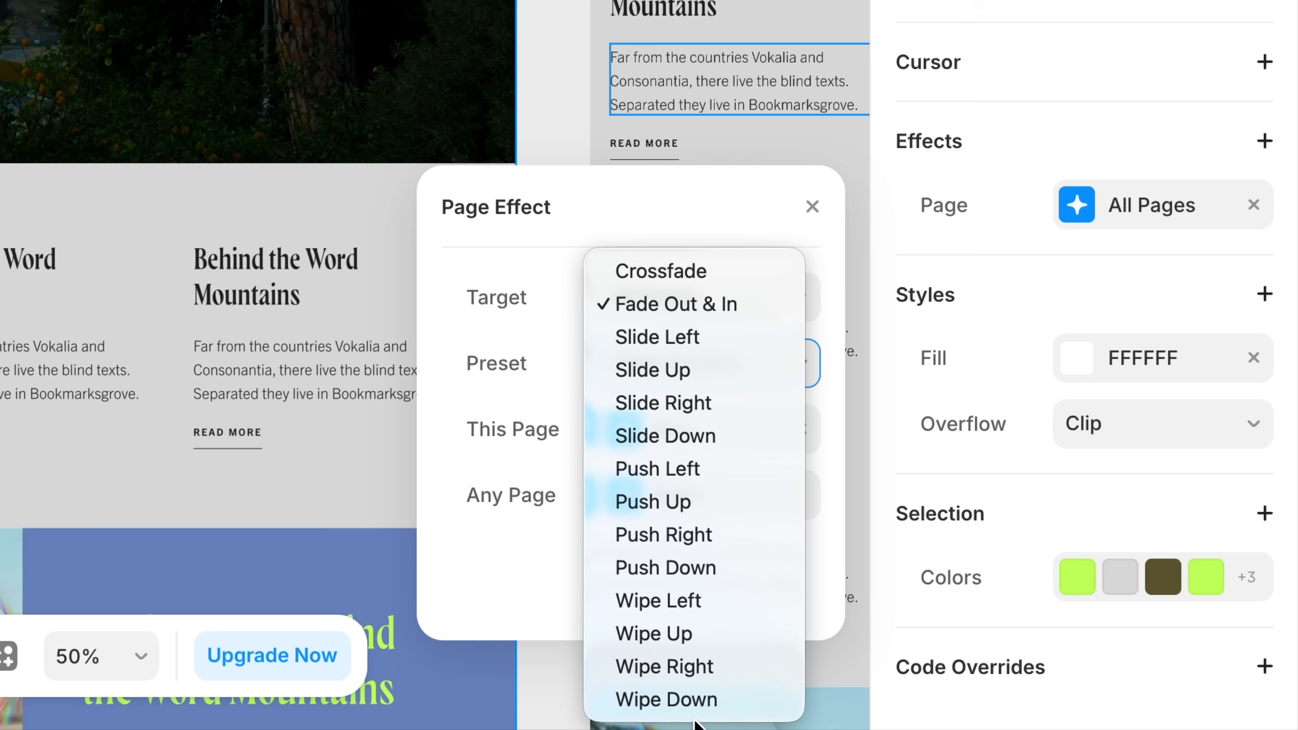
left_click(669, 705)
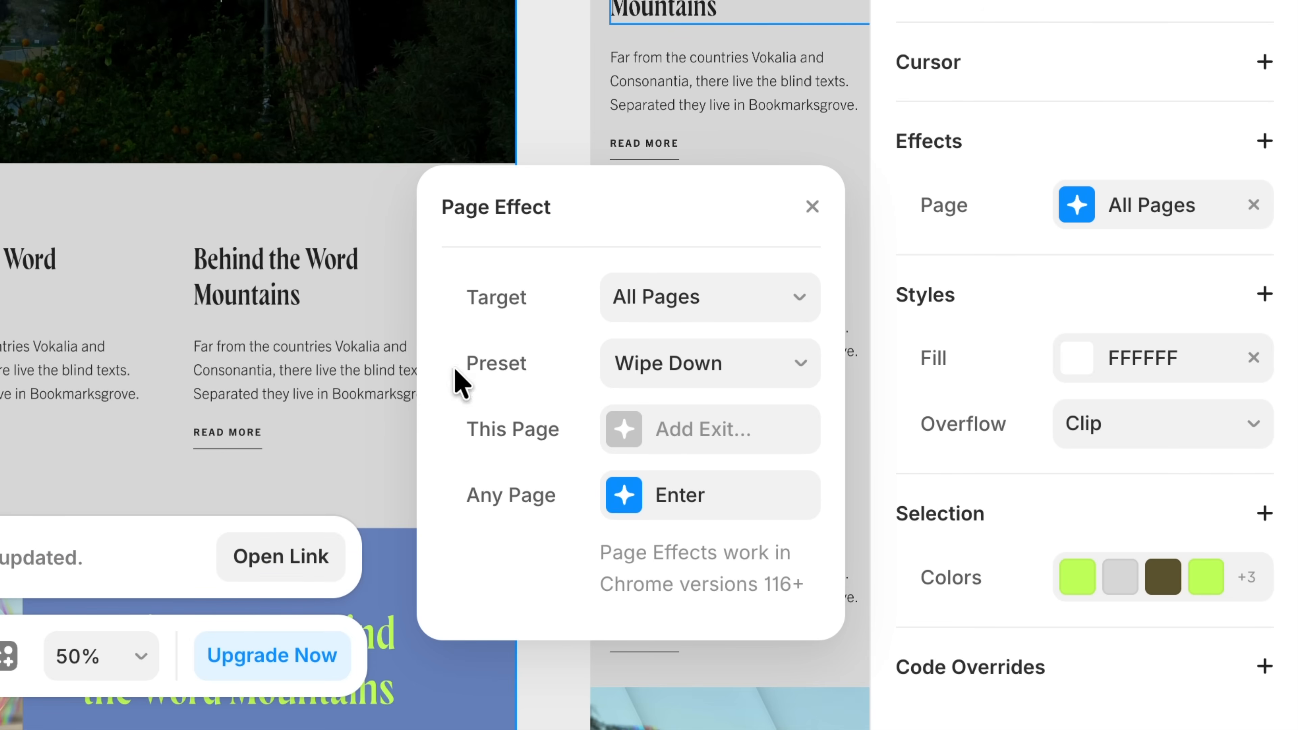
Review the Any Page enter settings and add an exit effect for This Page.
left_click(685, 495)
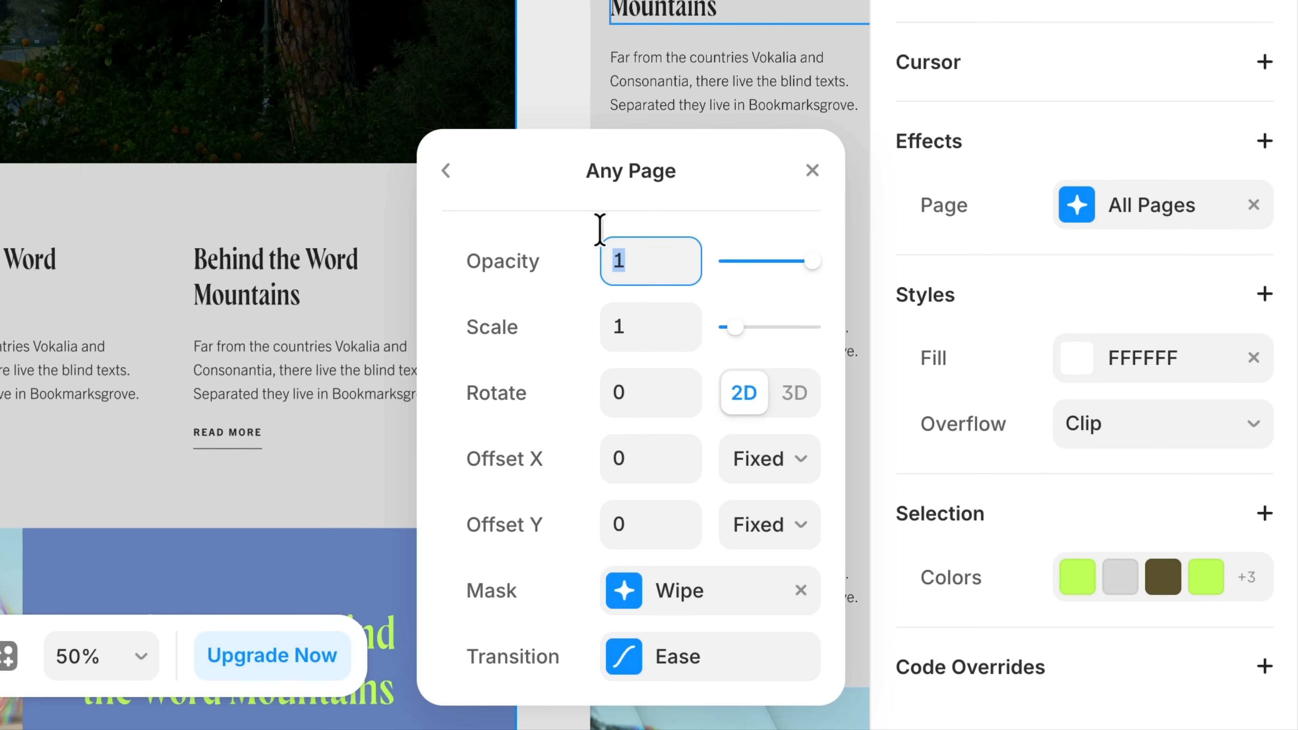
left_click(446, 172)
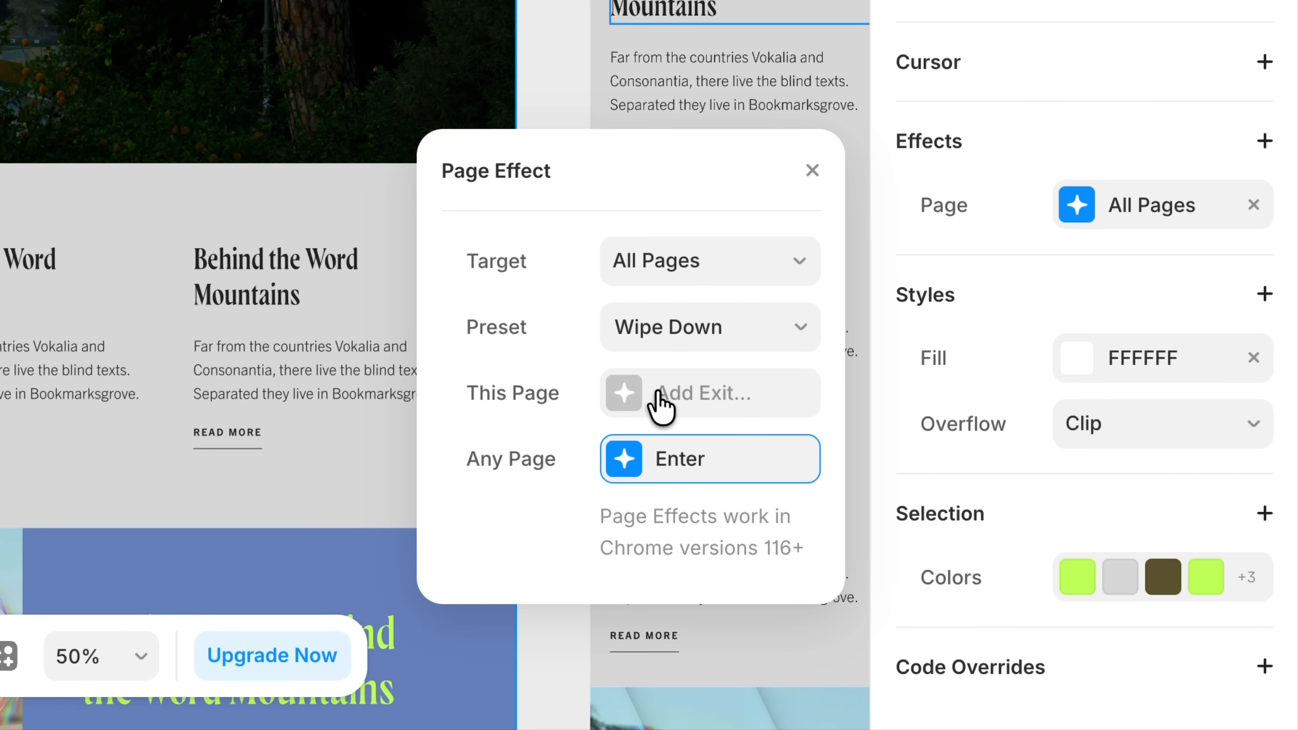
left_click(661, 404)
left_click(679, 404)
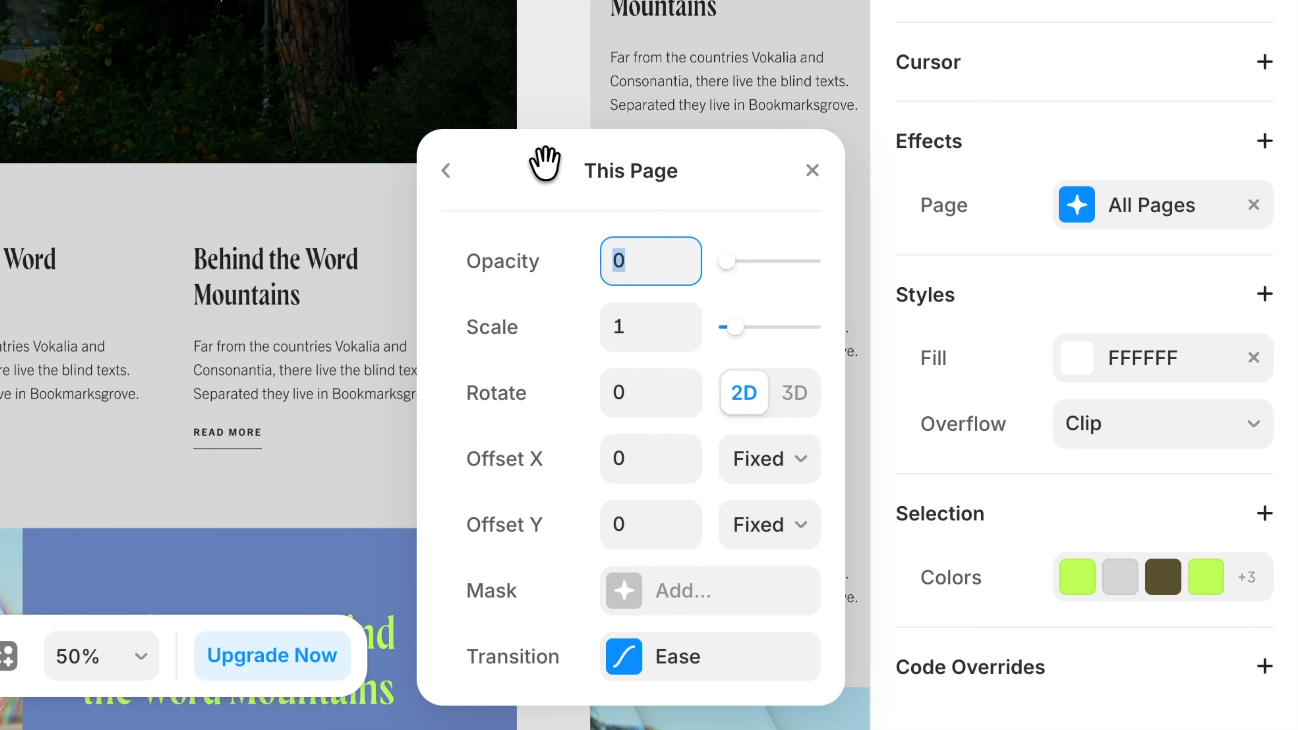
left_click(450, 171)
Examine the page effect's available presets and its target page options.
left_click(667, 328)
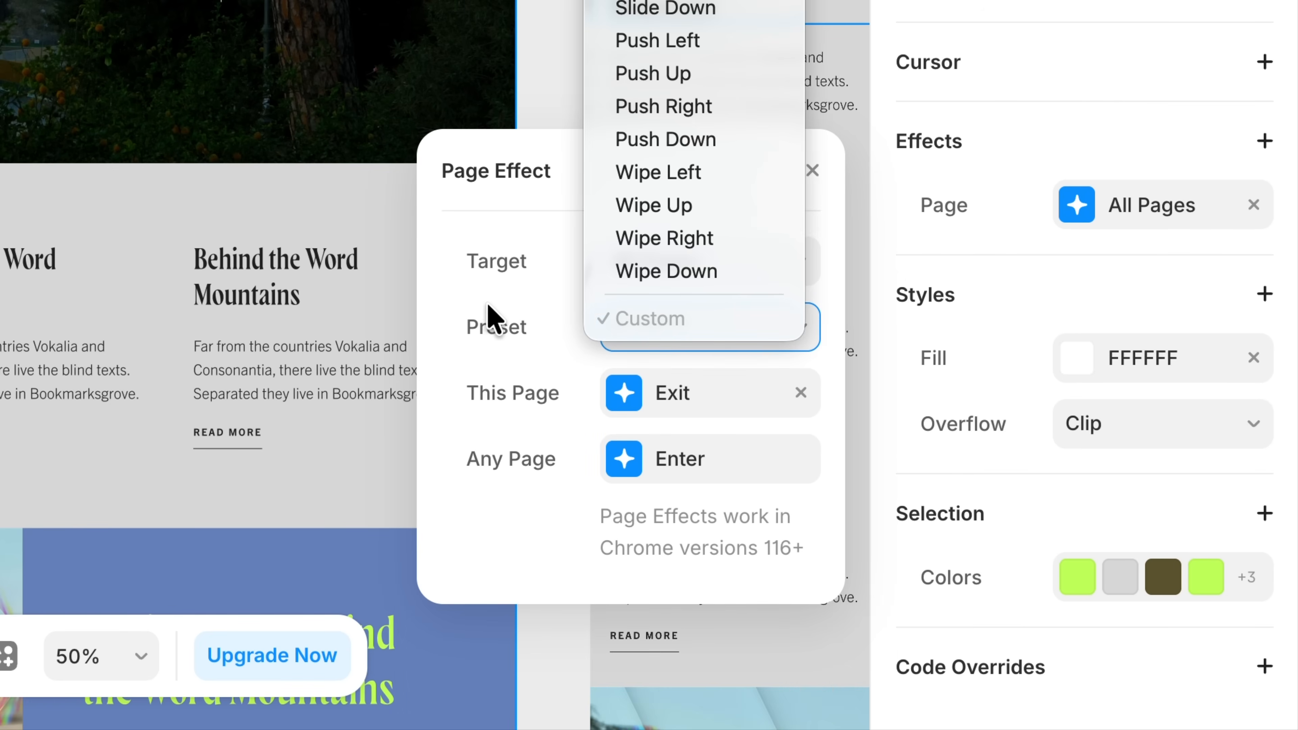
left_click(488, 315)
left_click(672, 266)
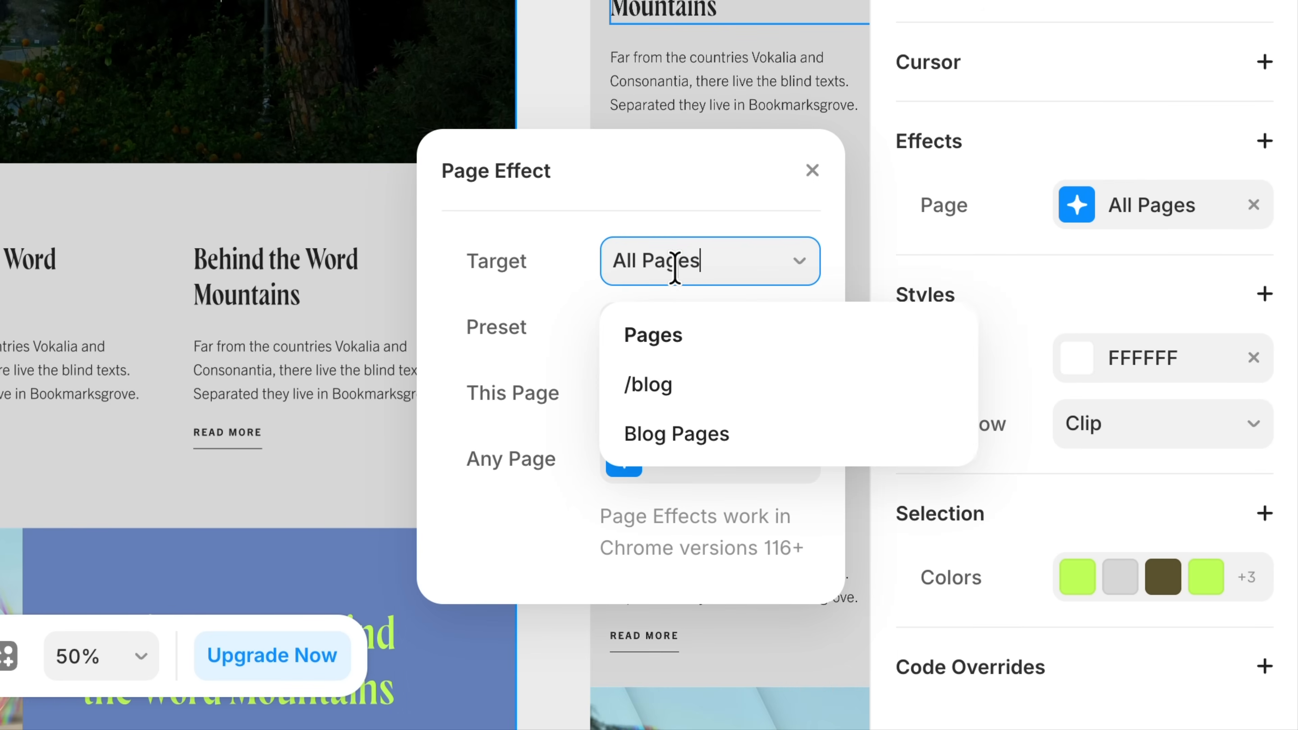
left_click(659, 389)
left_click(579, 277)
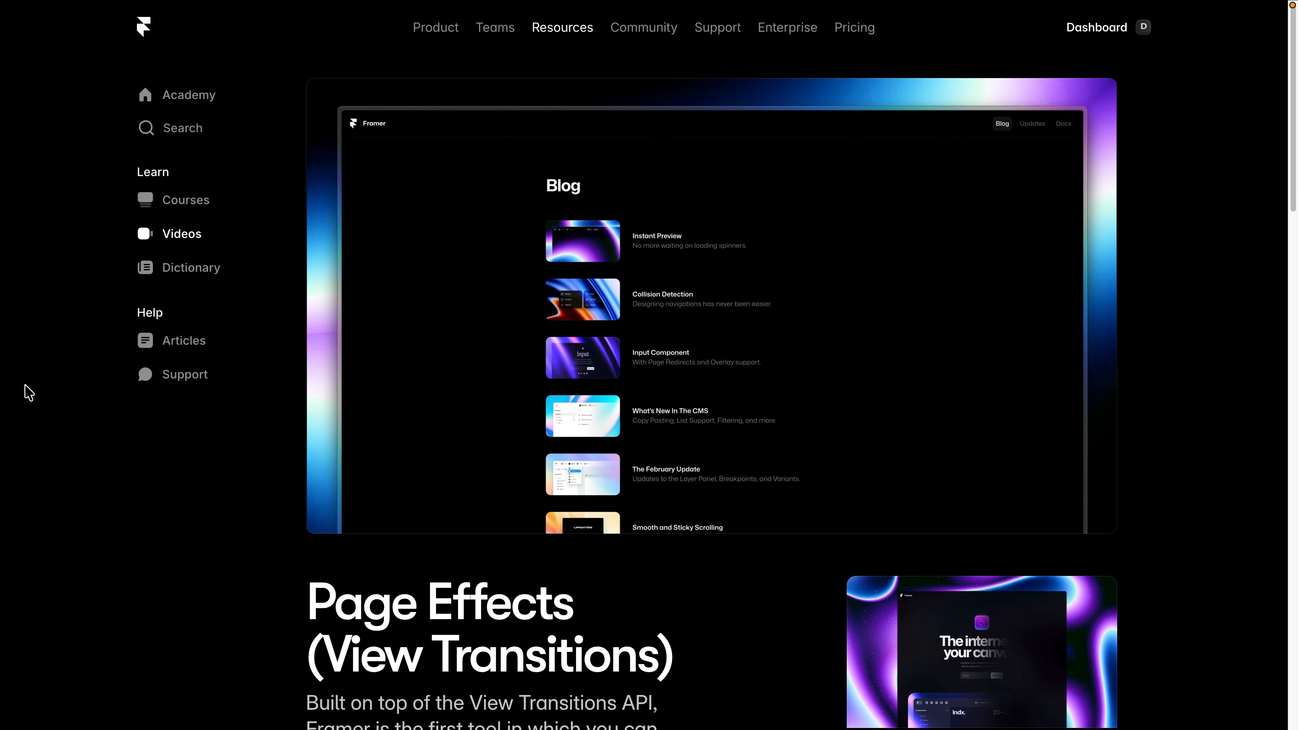
Read through the Page Effects (View Transitions) lesson on the Framer website, including its FAQ.
scroll(29, 393, "down", 6)
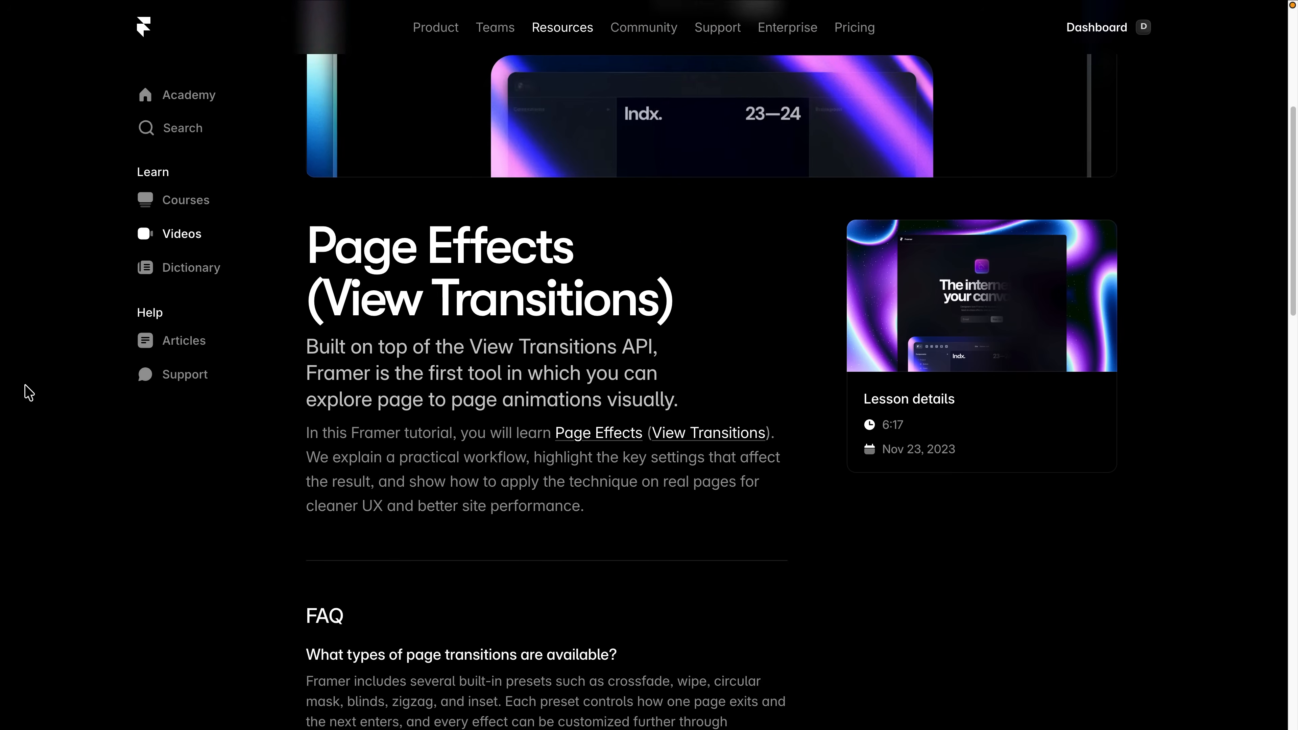
scroll(29, 392, "down", 10)
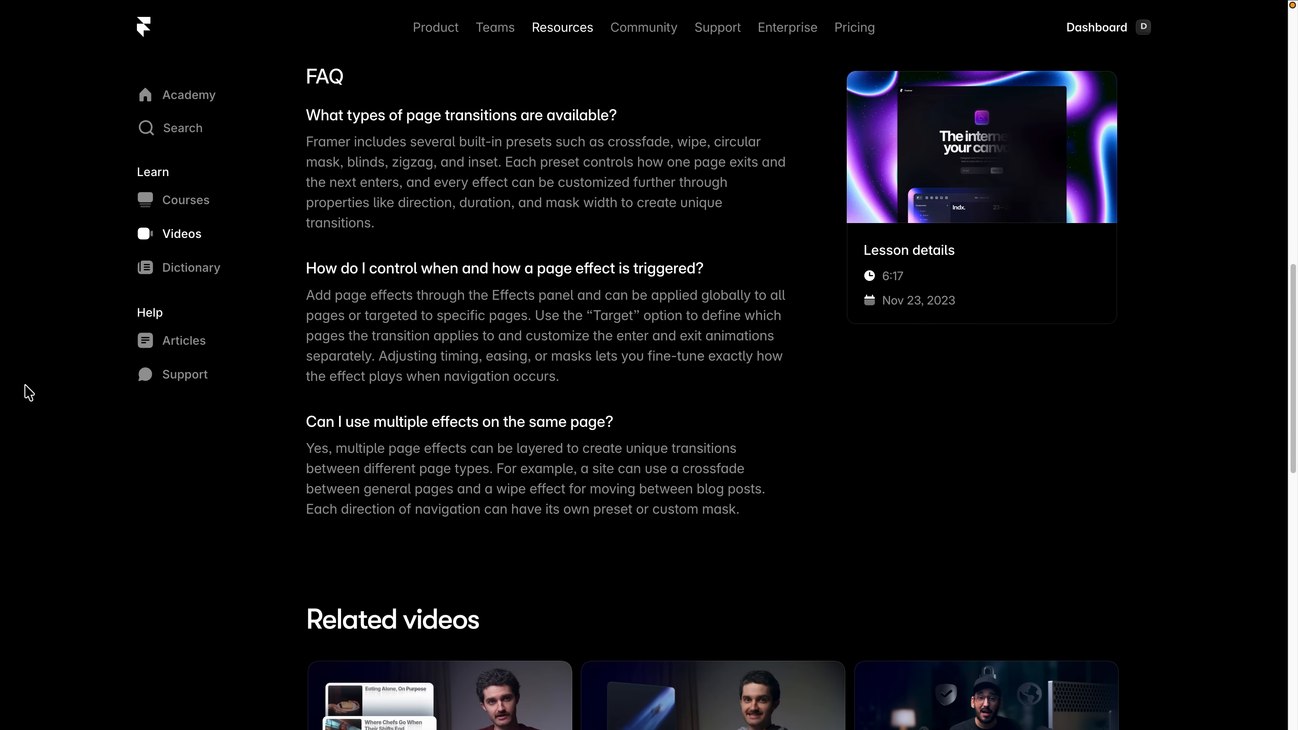
scroll(29, 393, "down", 5)
scroll(29, 393, "up", 3)
scroll(29, 393, "up", 10)
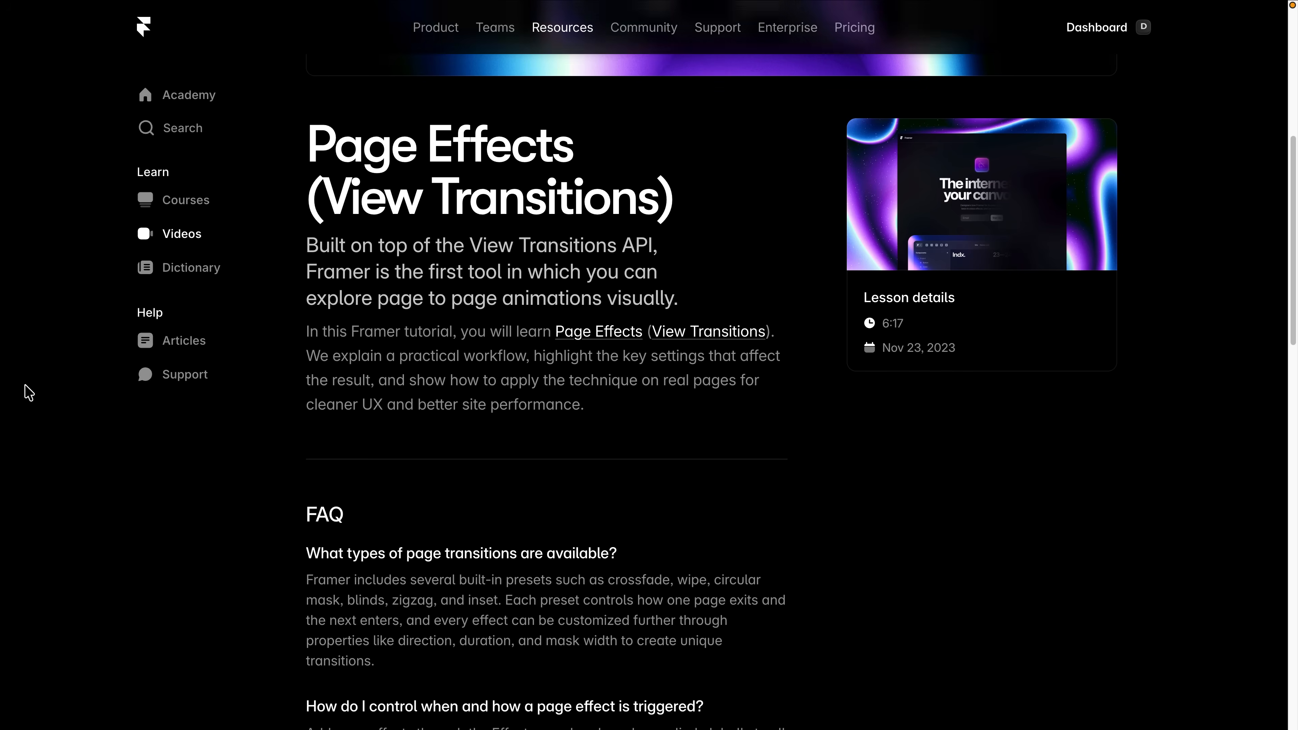
scroll(29, 393, "up", 6)
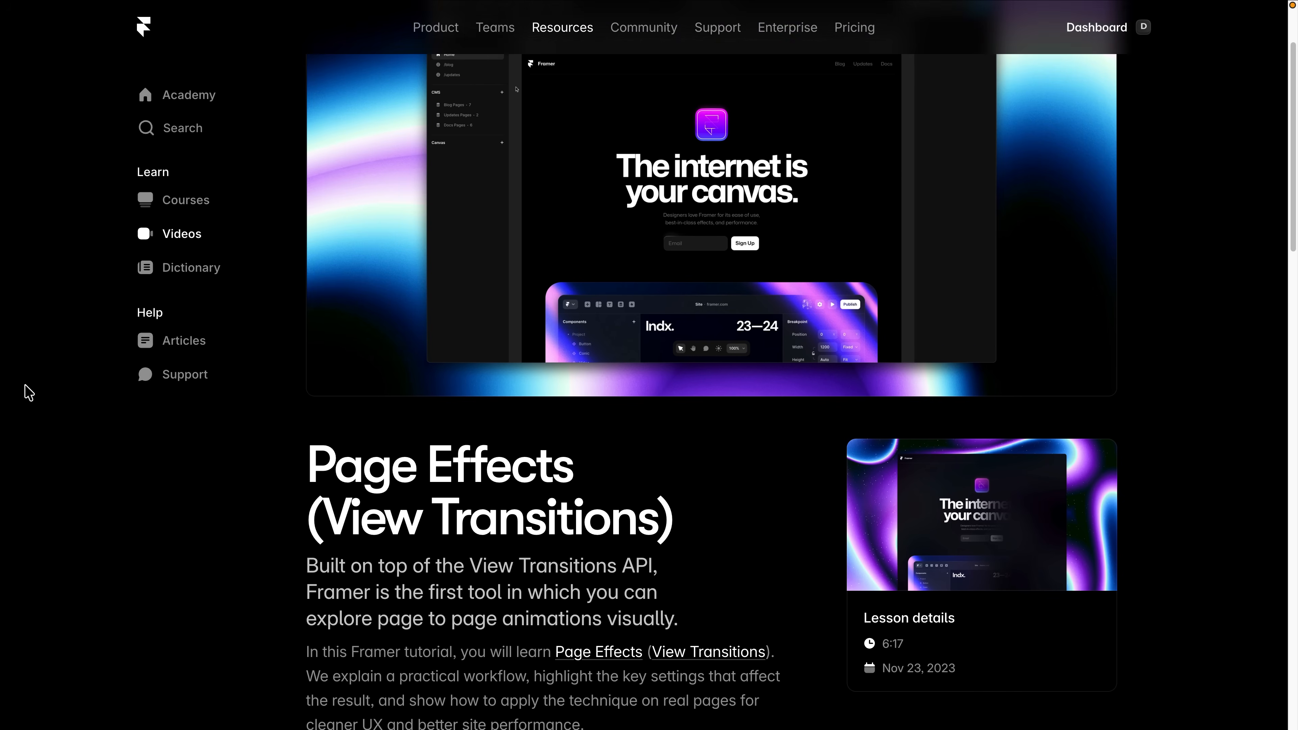
scroll(29, 393, "up", 3)
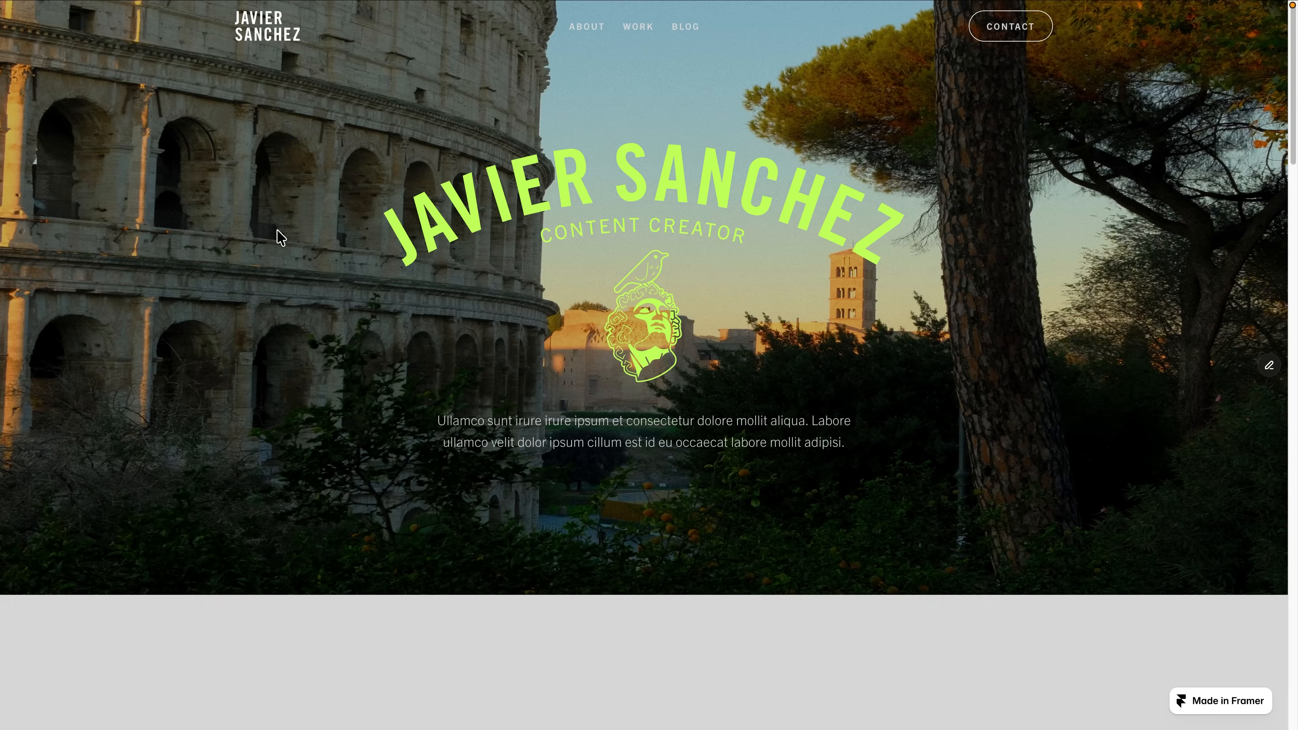
Examine the text animations in the sections down the published home page.
scroll(278, 236, "down", 5)
scroll(121, 295, "down", 10)
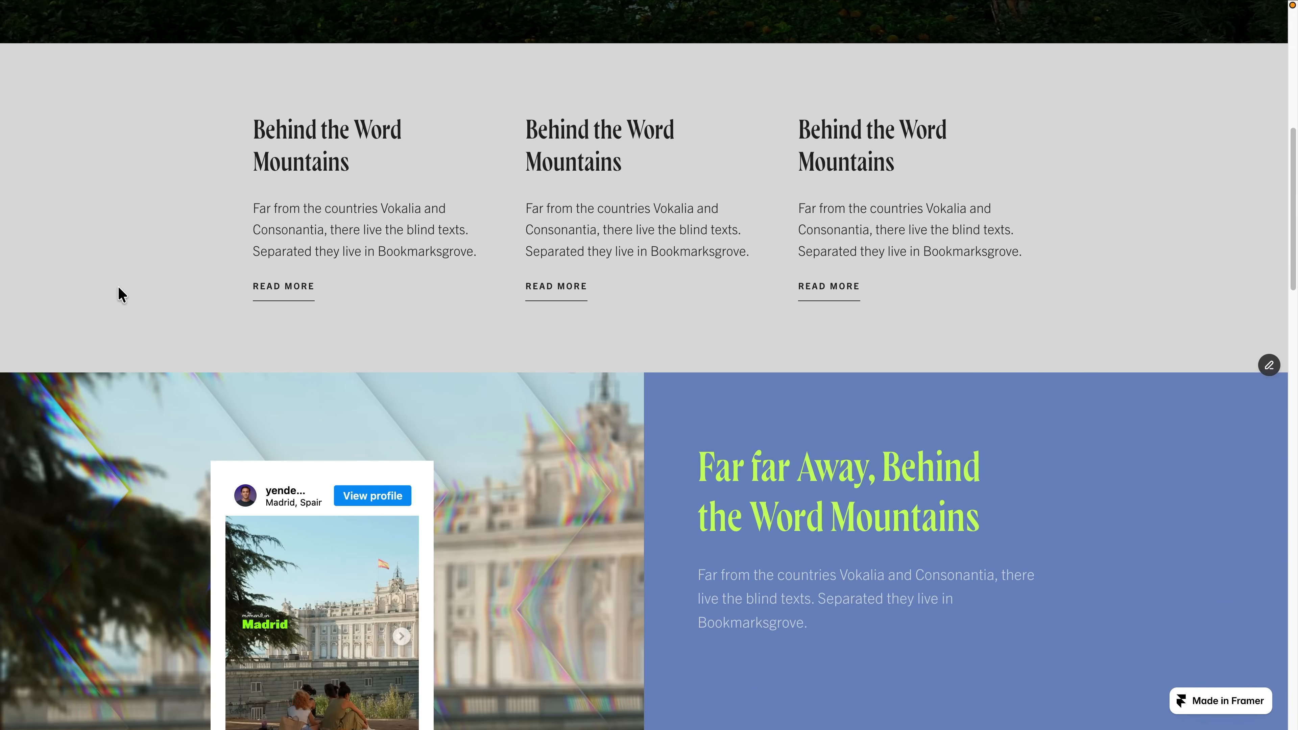
scroll(141, 282, "down", 5)
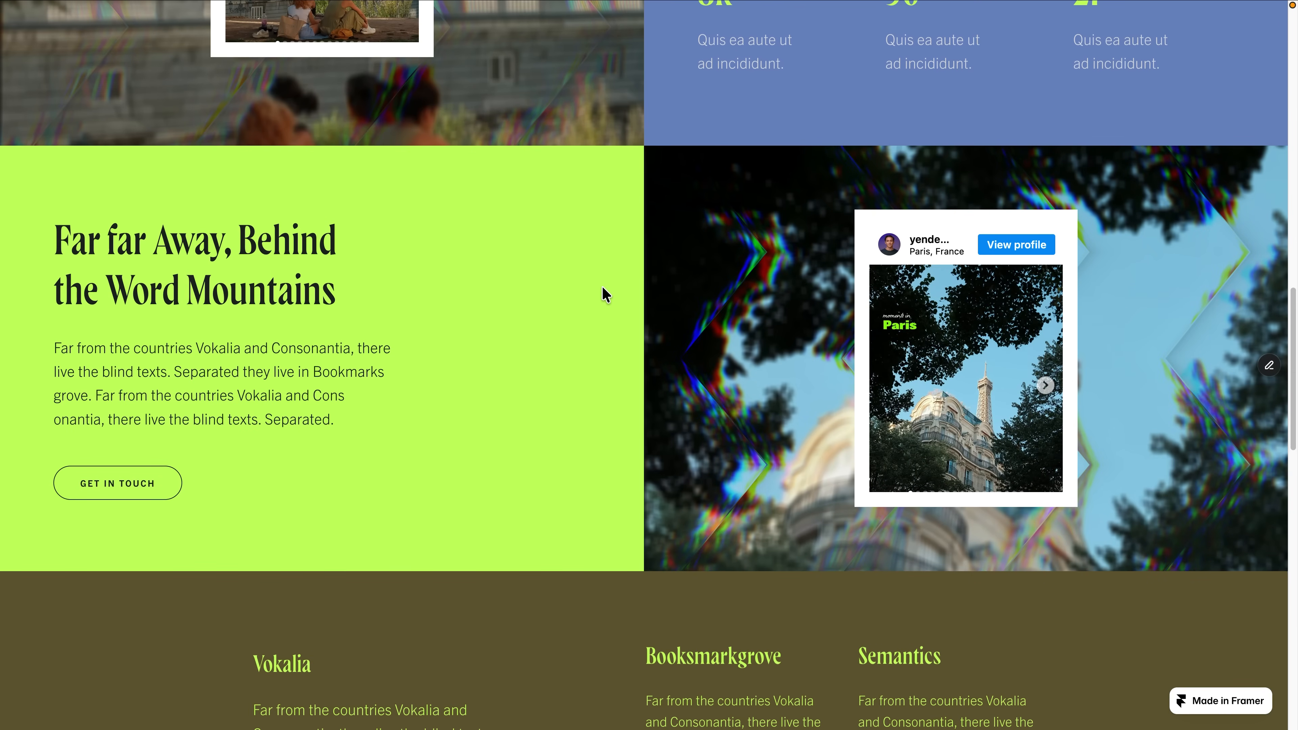
scroll(608, 291, "down", 6)
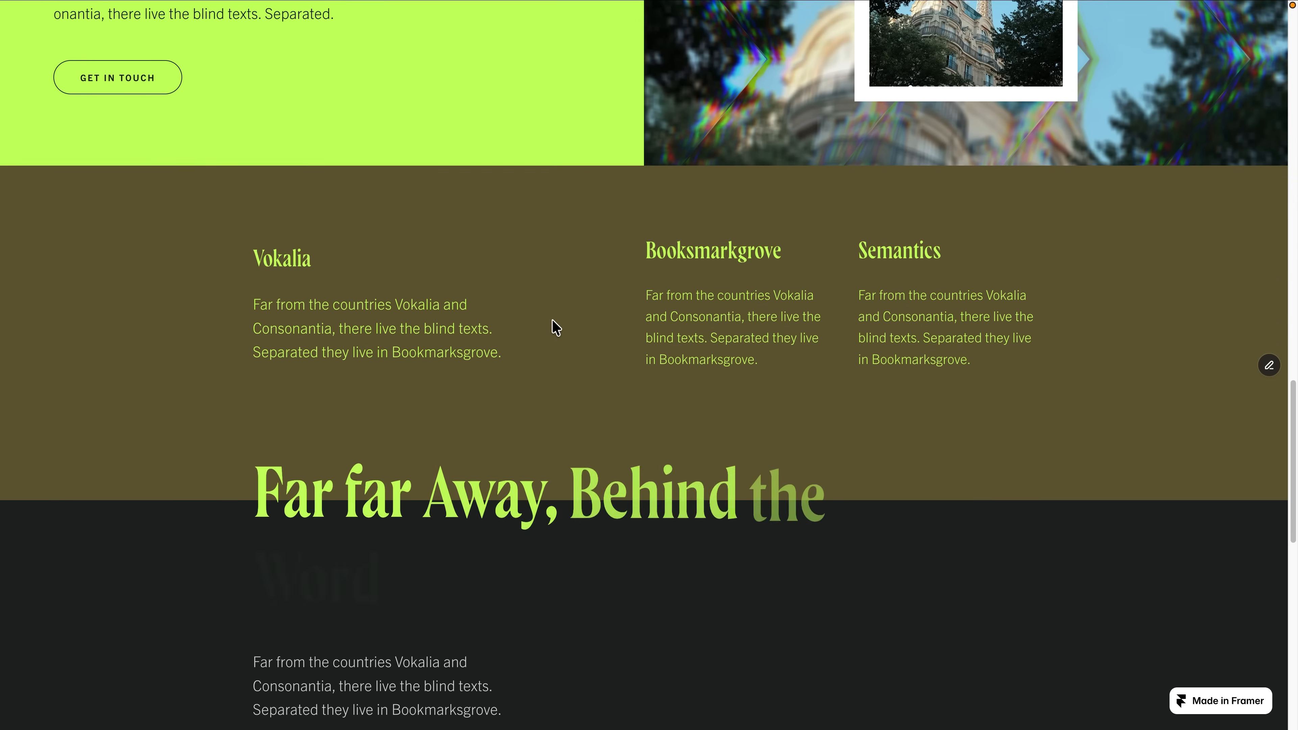
scroll(557, 327, "down", 1)
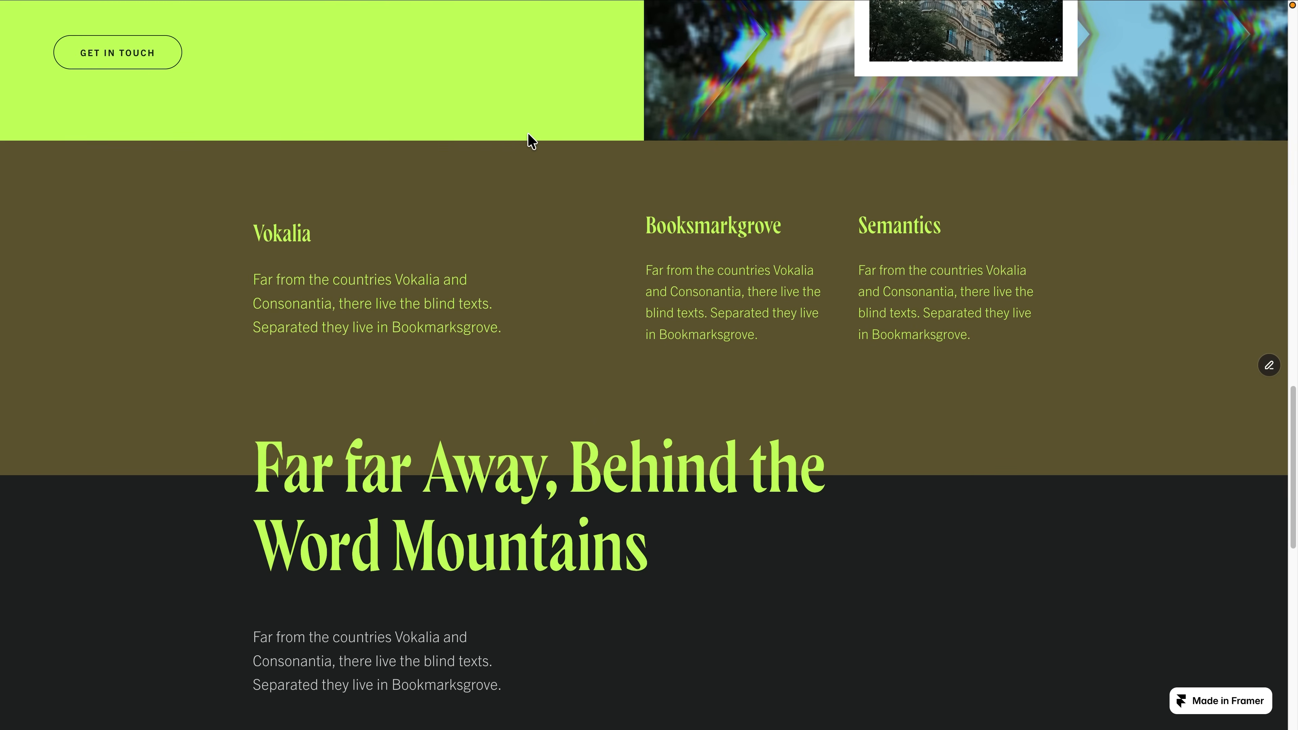
scroll(526, 146, "up", 20)
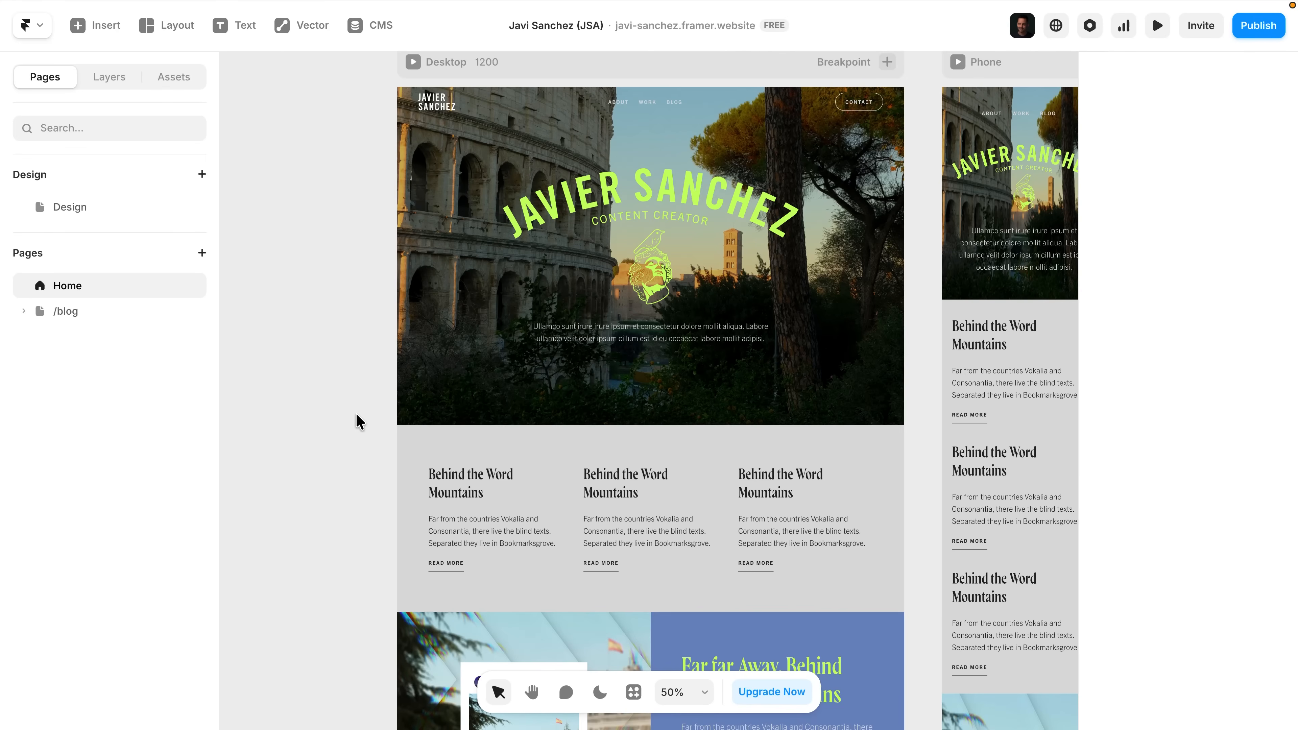
Open the text effect of the first "Behind the Word Mountains" heading in the Desktop layout and keep its trigger at Layer in View.
left_click(436, 494)
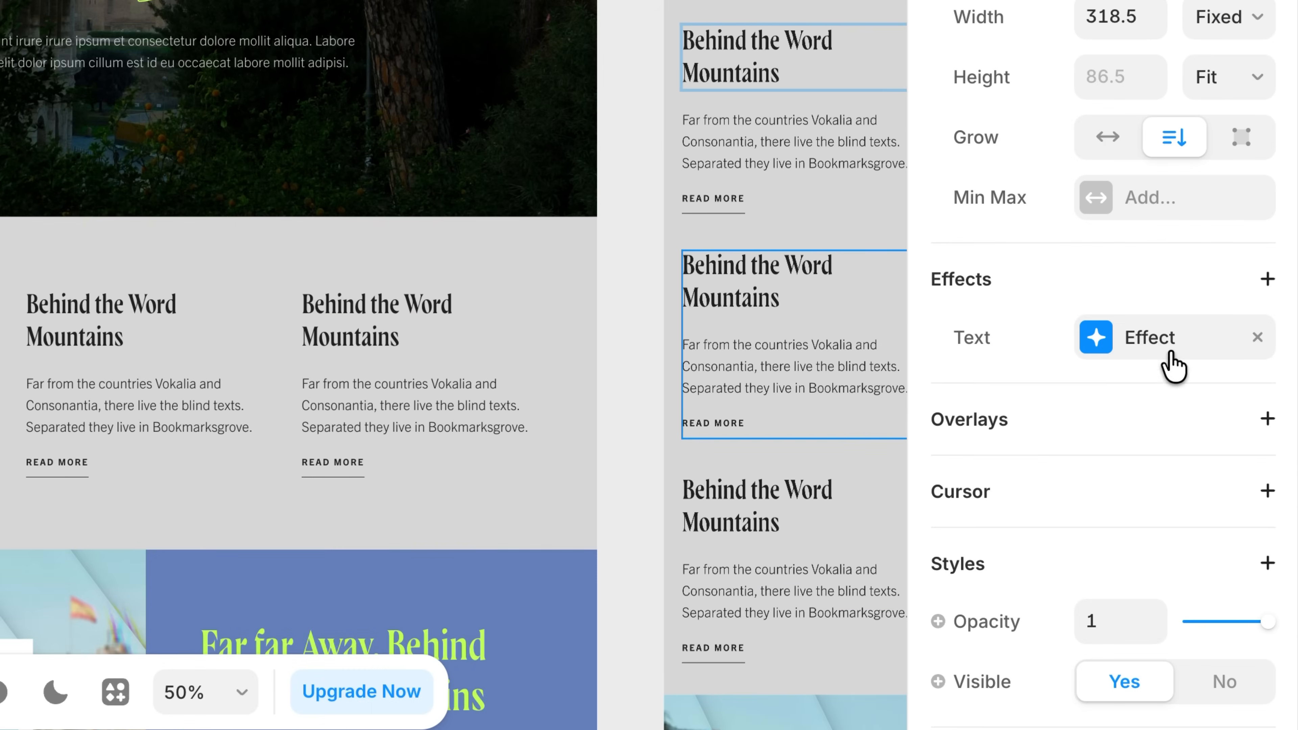
left_click(1170, 353)
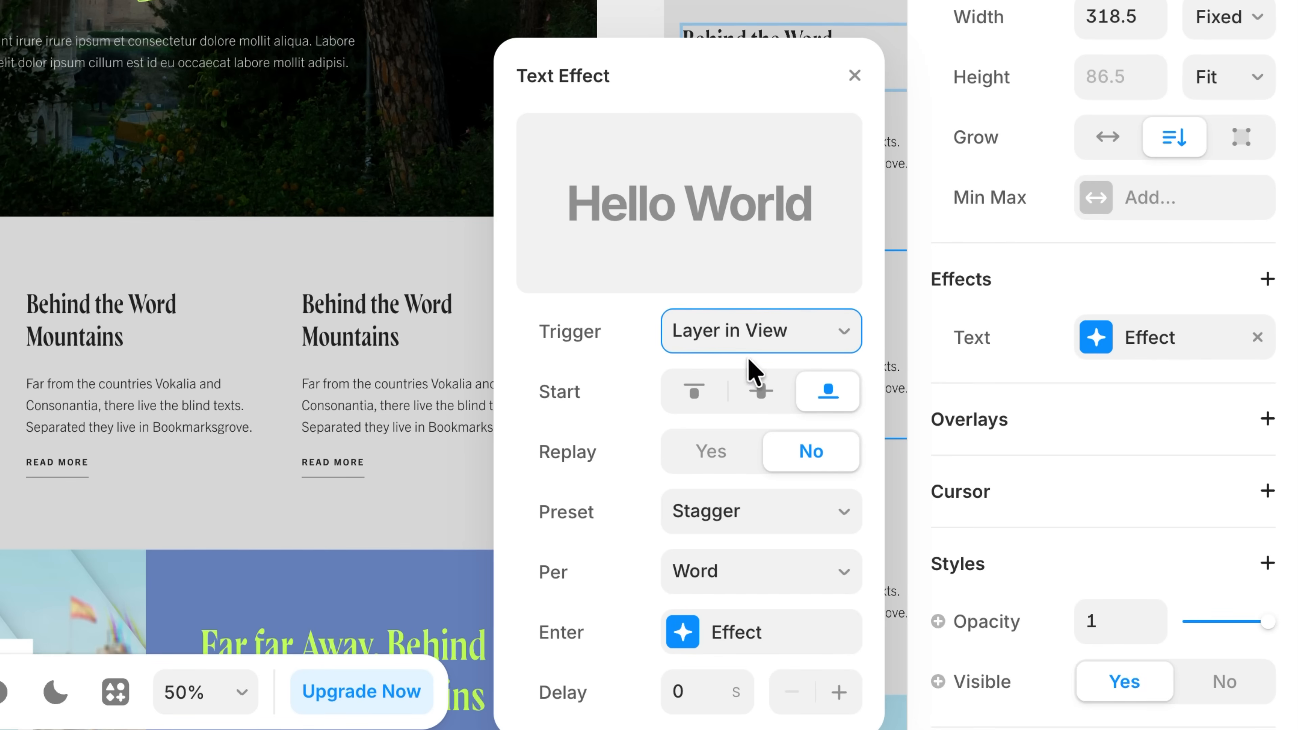
left_click(739, 336)
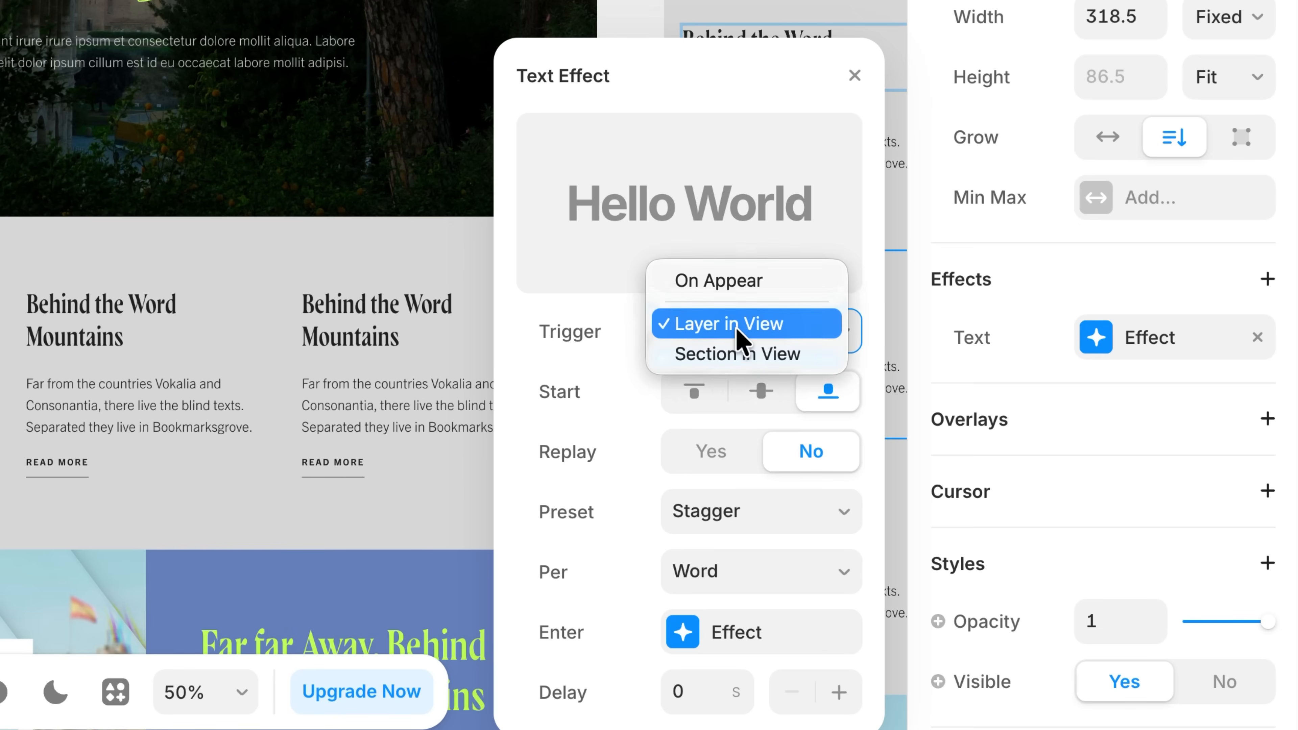
left_click(736, 327)
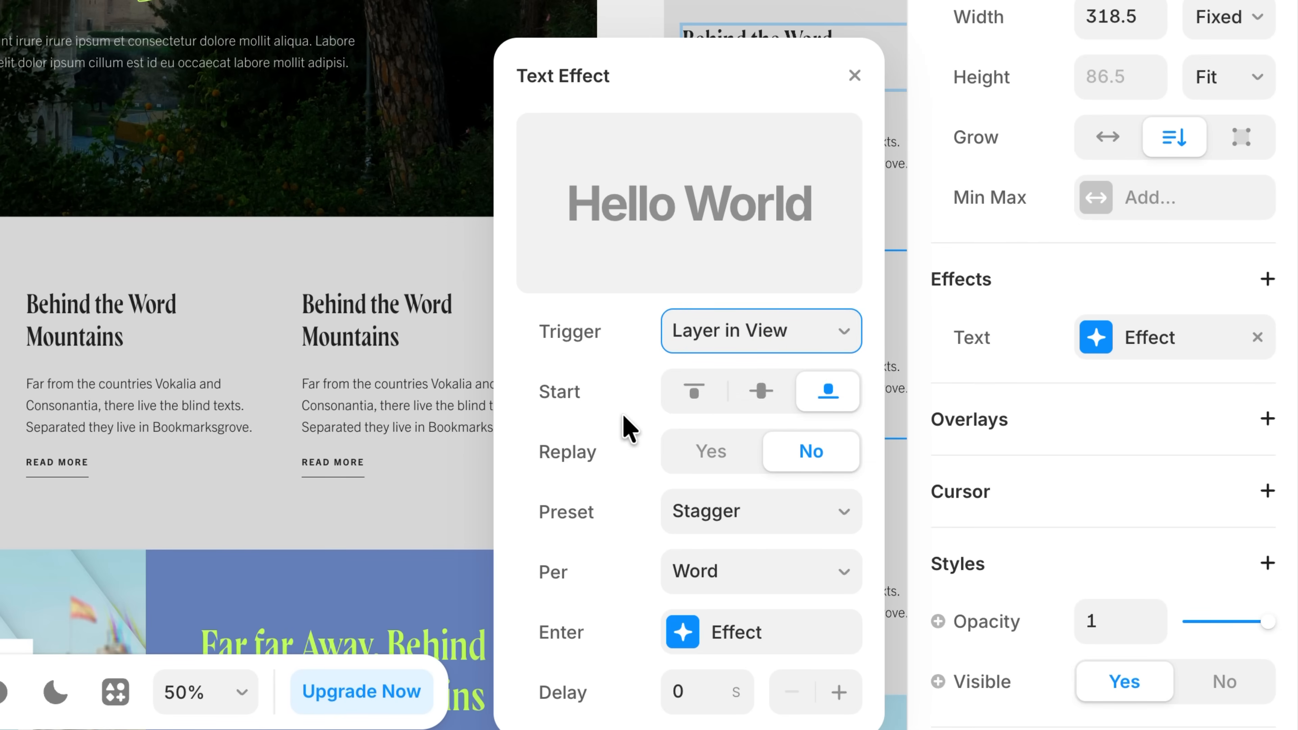
Try the Blur preset on the heading's text effect, and switch the preset back to Stagger.
left_click(722, 515)
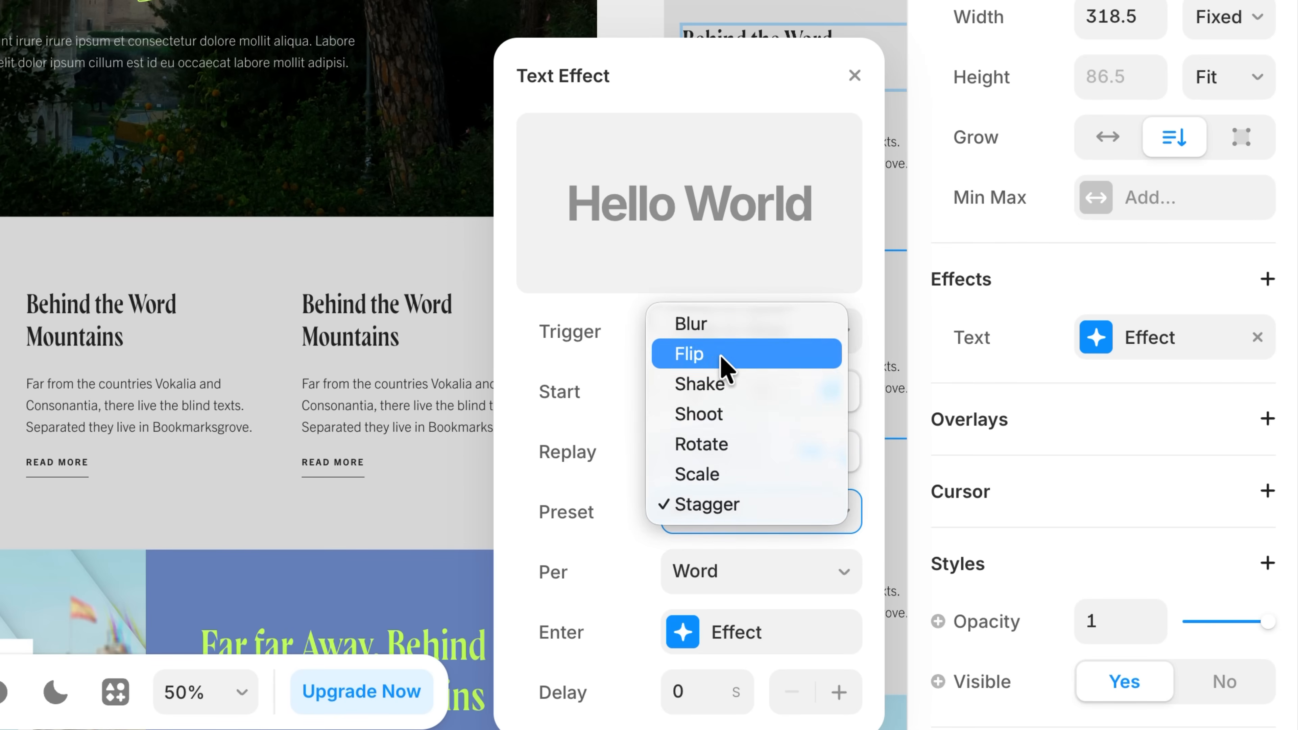
left_click(716, 326)
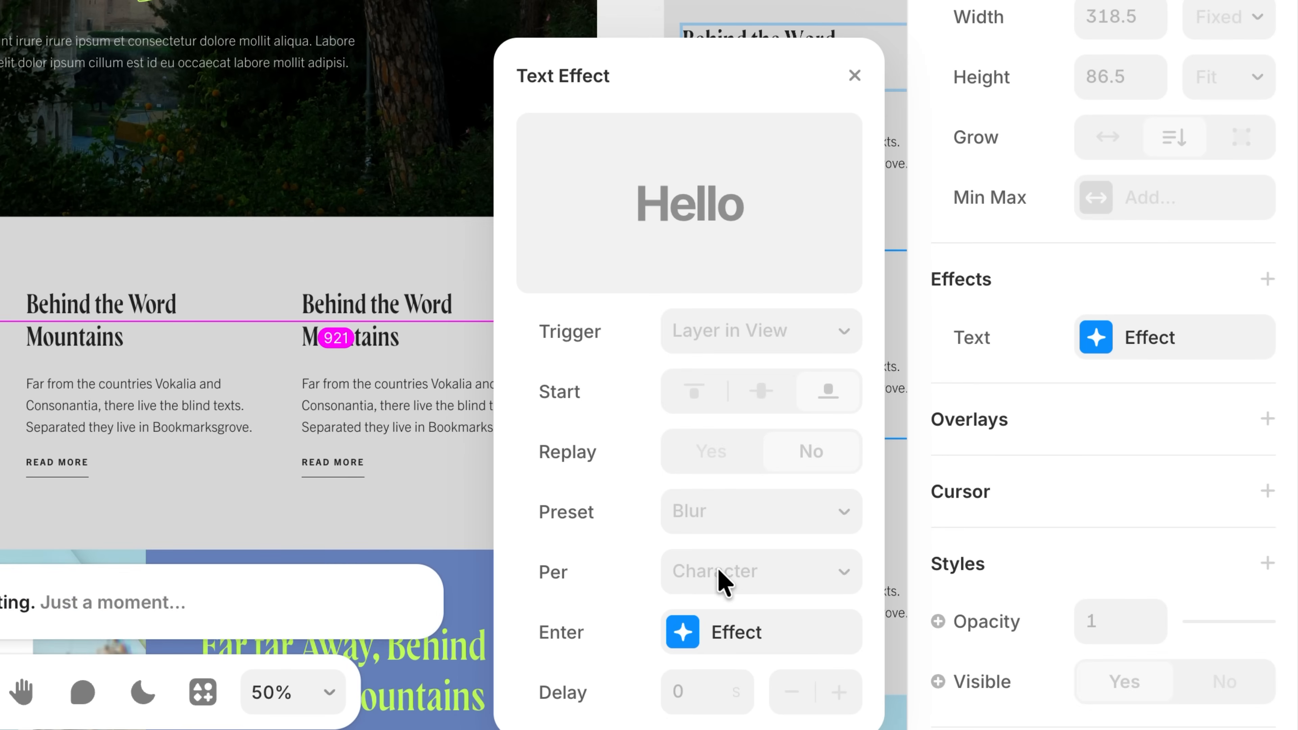
left_click(721, 534)
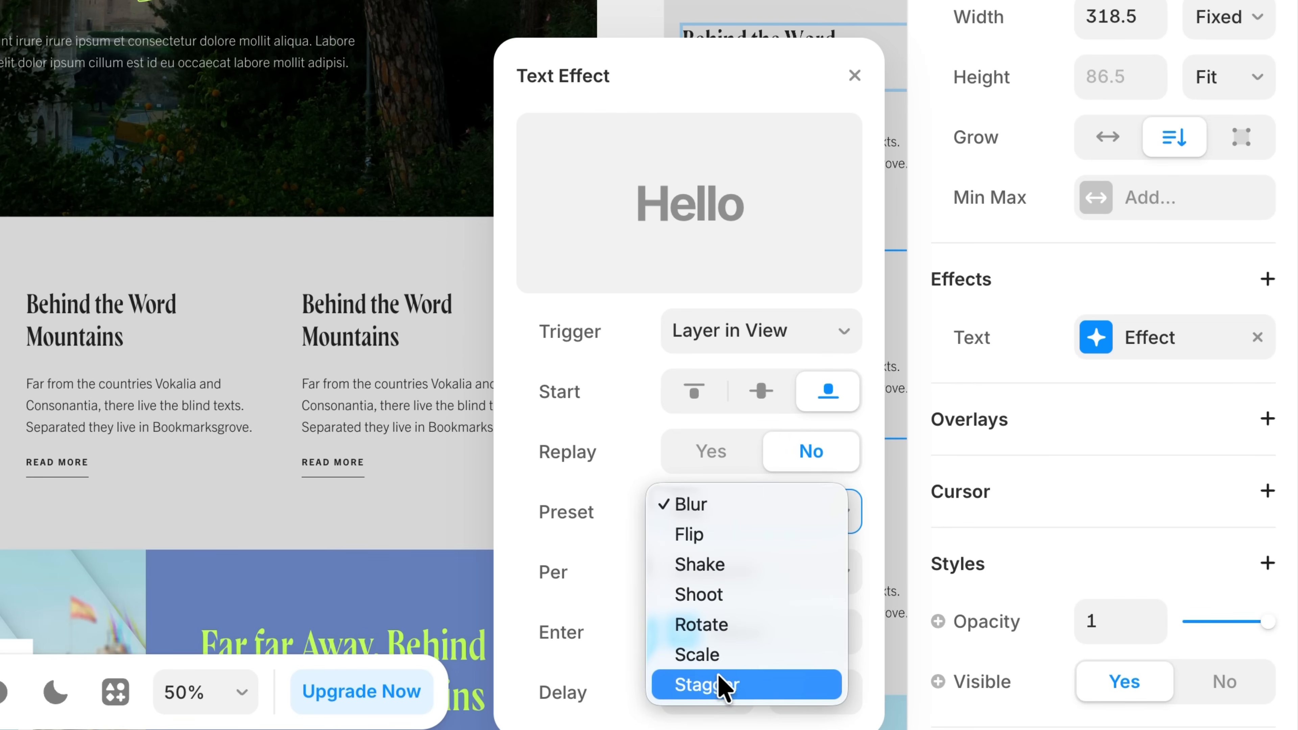
left_click(722, 685)
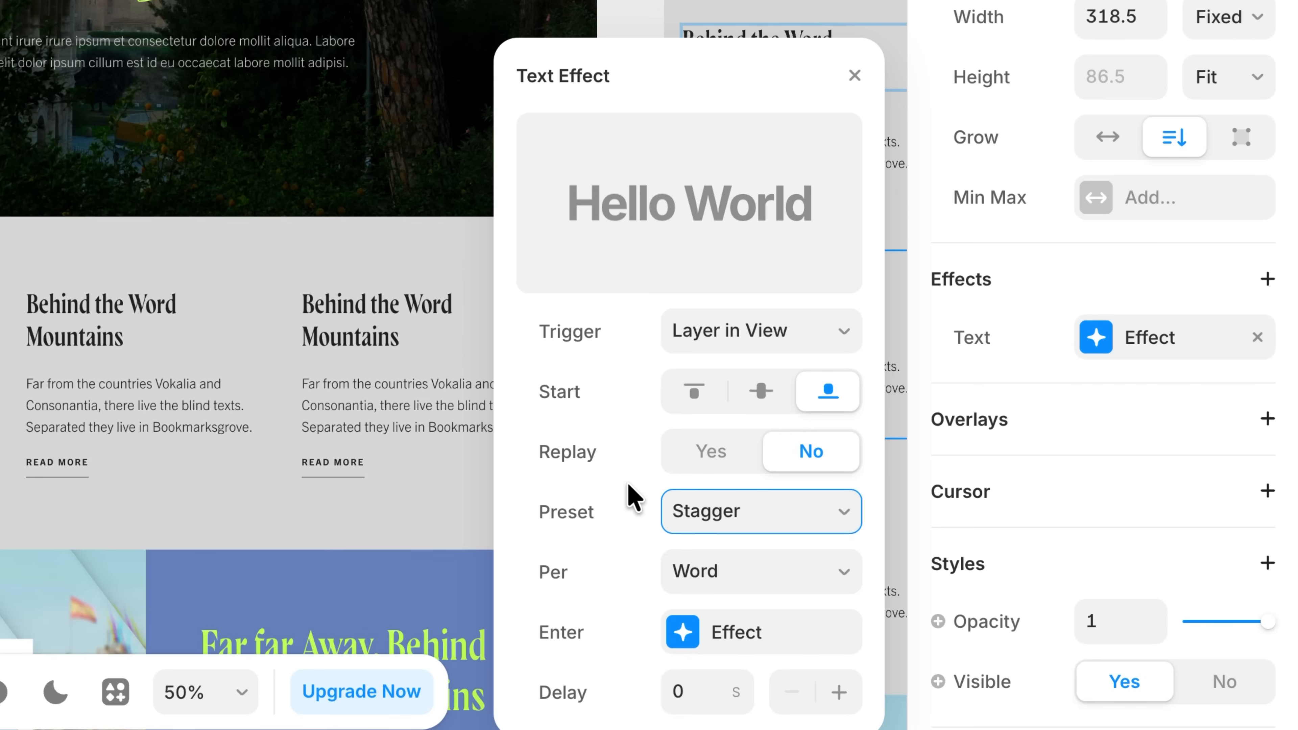
Keep the heading's text effect split per Word and set Replay to Yes.
left_click(736, 575)
left_click(733, 575)
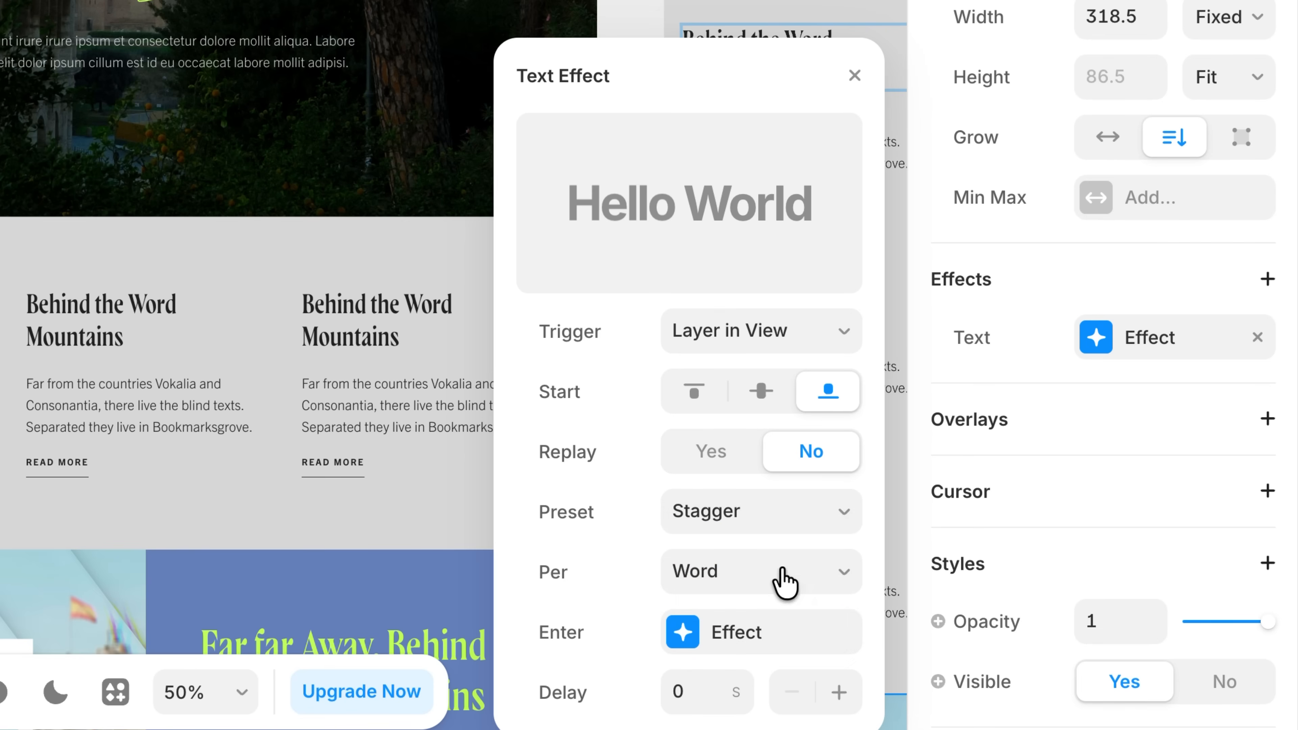
left_click(738, 463)
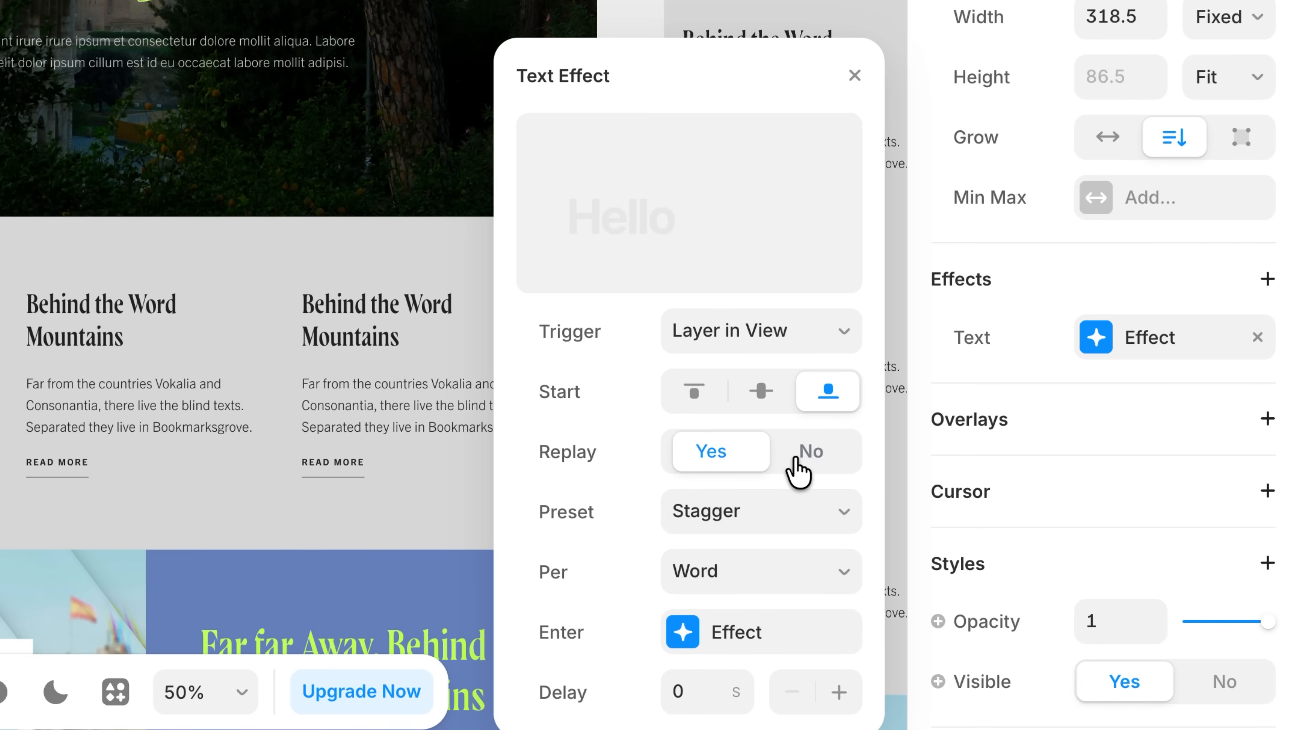
Set the heading text effect's Replay to No, and cycle its preset through Flip, Shake and Shoot back to Stagger.
left_click(798, 472)
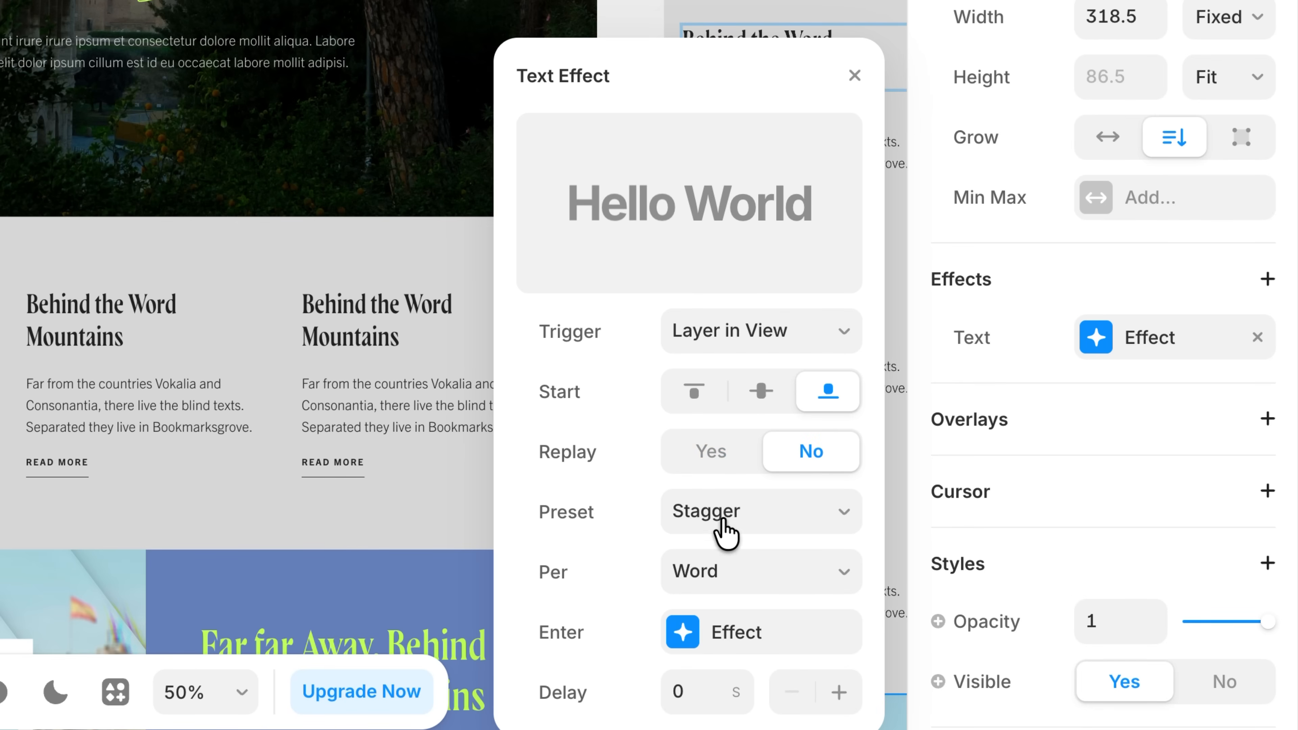
left_click(726, 511)
left_click(719, 353)
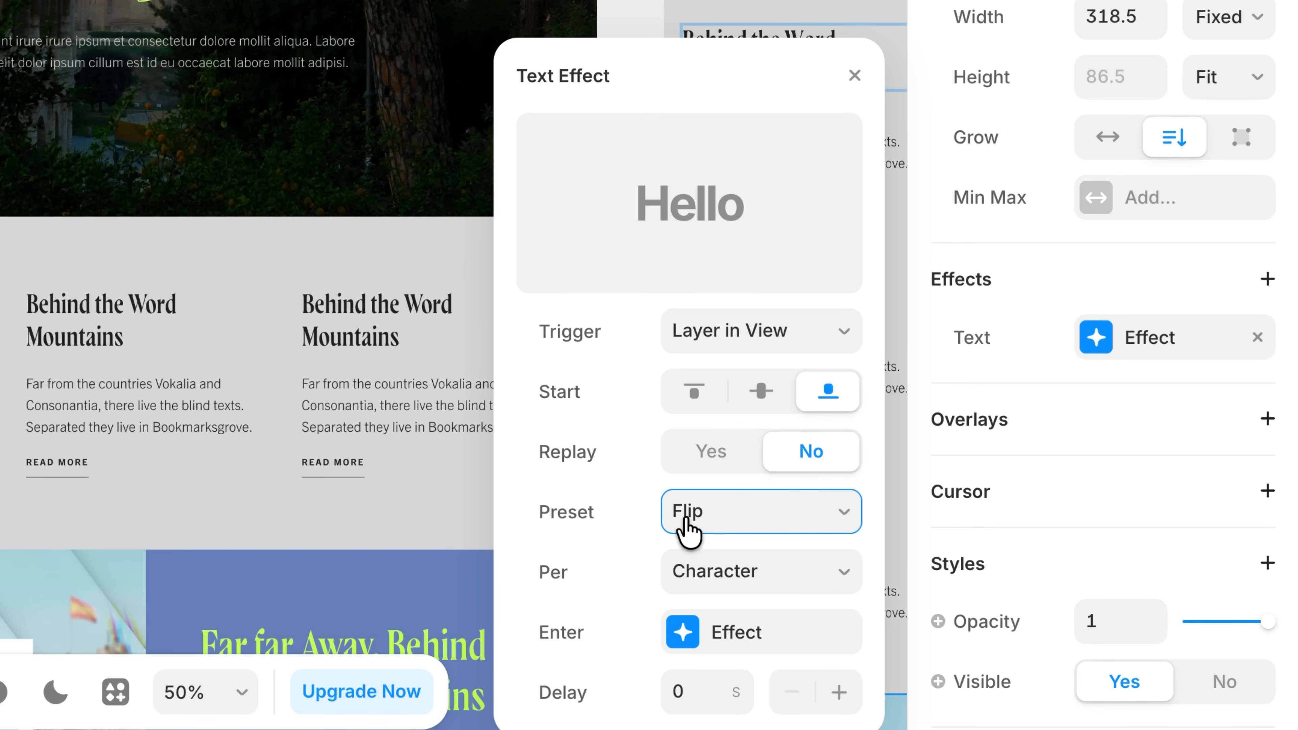
left_click(686, 519)
left_click(709, 537)
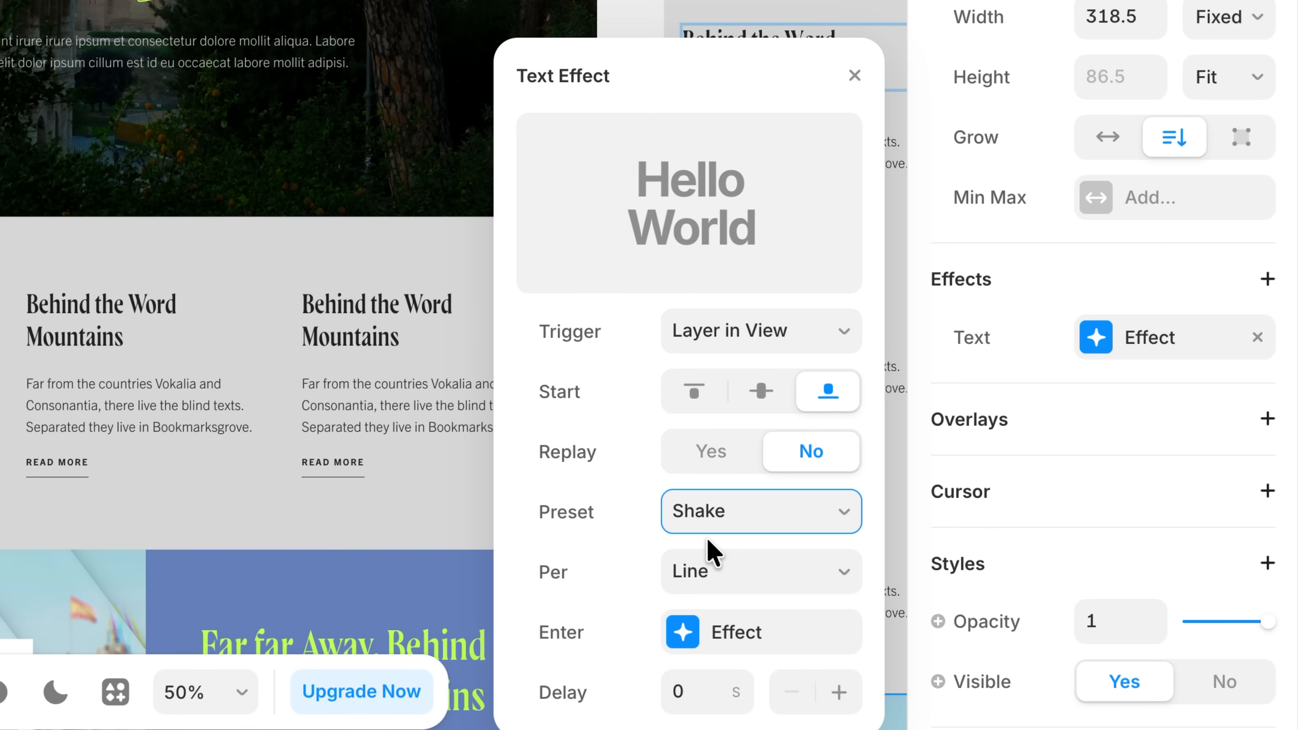
left_click(738, 526)
left_click(733, 534)
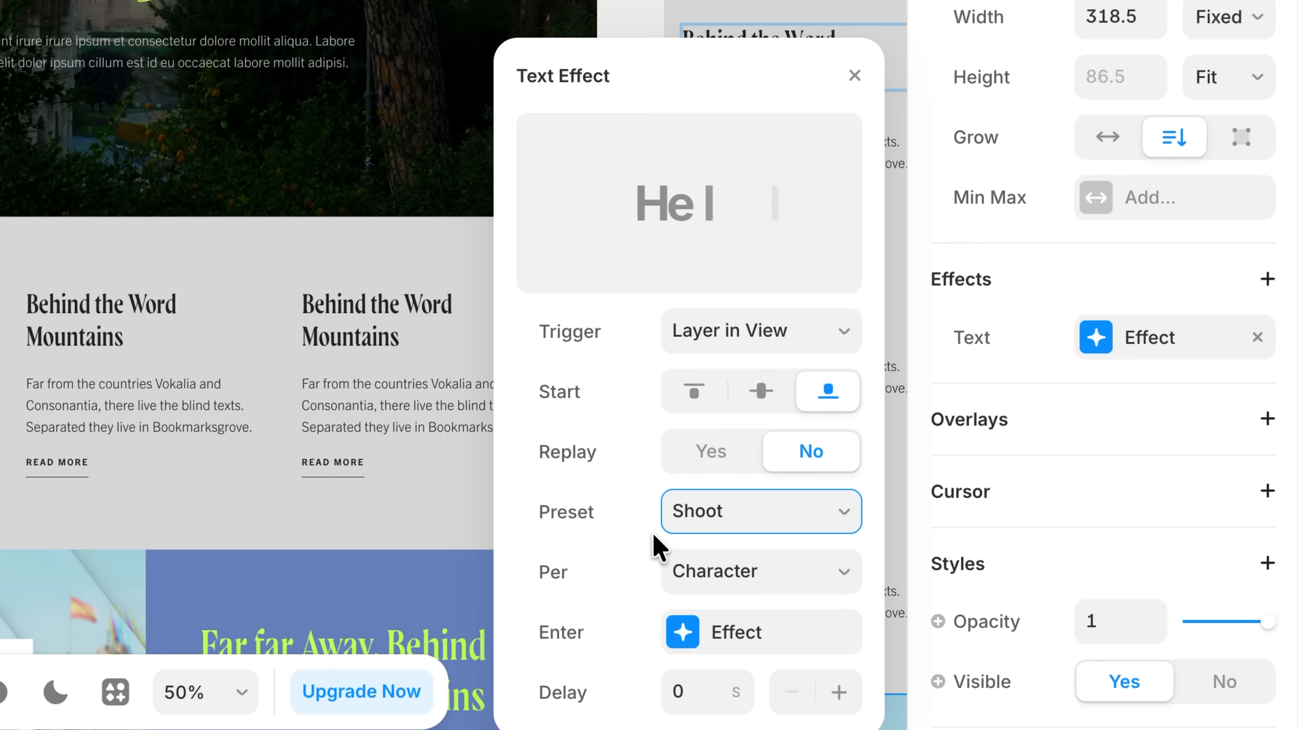
left_click(727, 516)
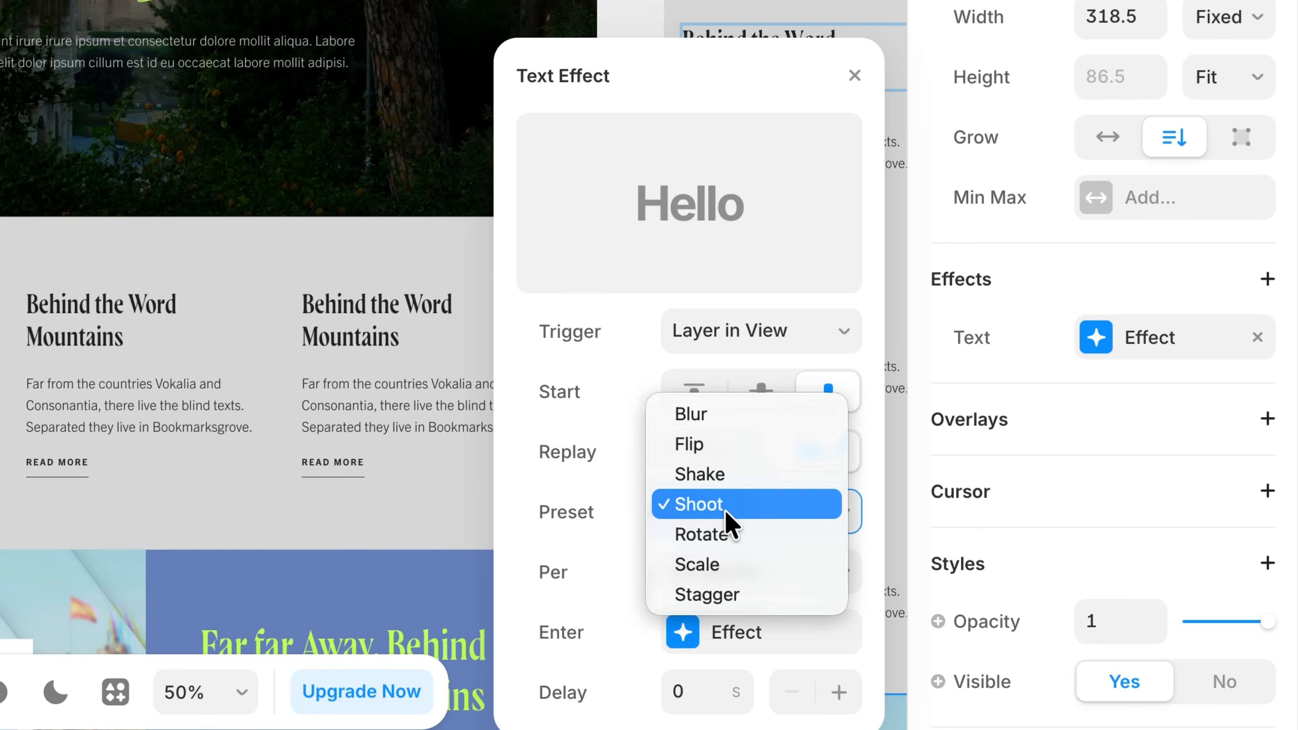
left_click(716, 594)
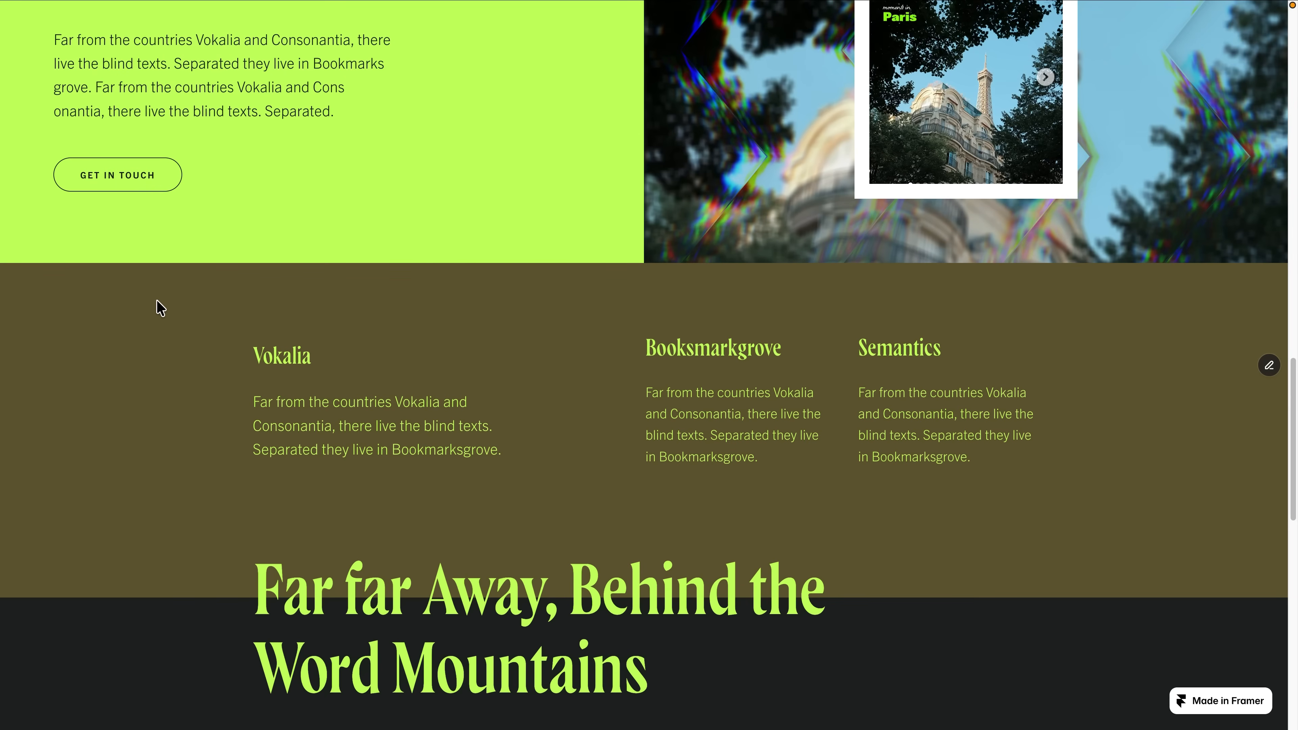
Examine the animated green line mesh in the dark "Far far Away, Behind the Word Mountains" section of the published page.
scroll(147, 341, "down", 10)
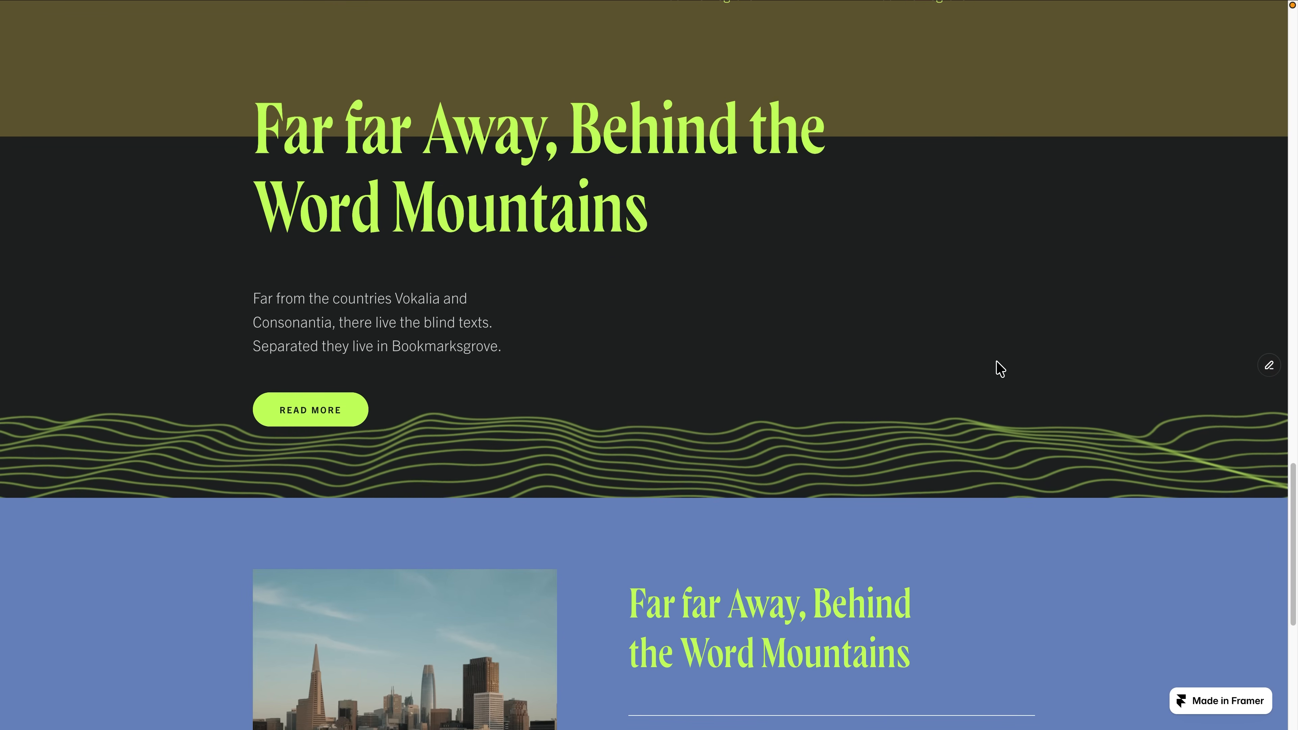
scroll(999, 358, "up", 2)
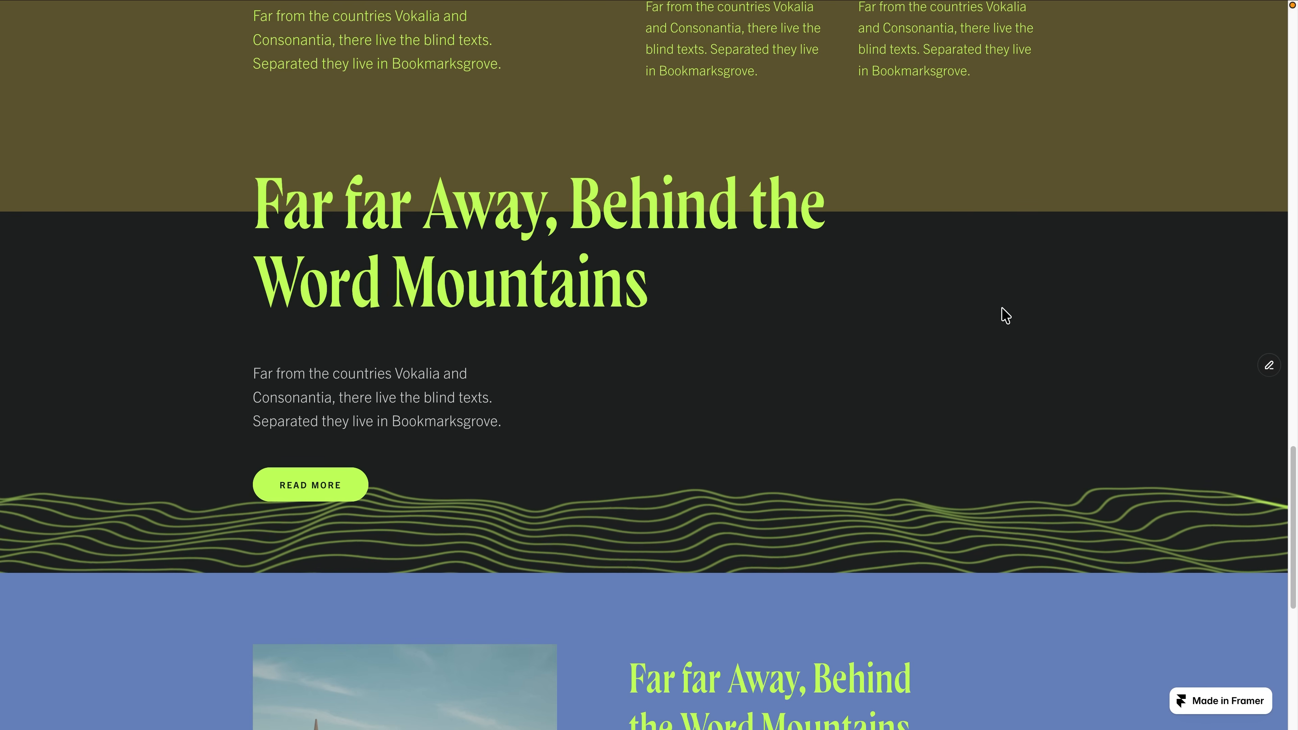
scroll(989, 301, "down", 2)
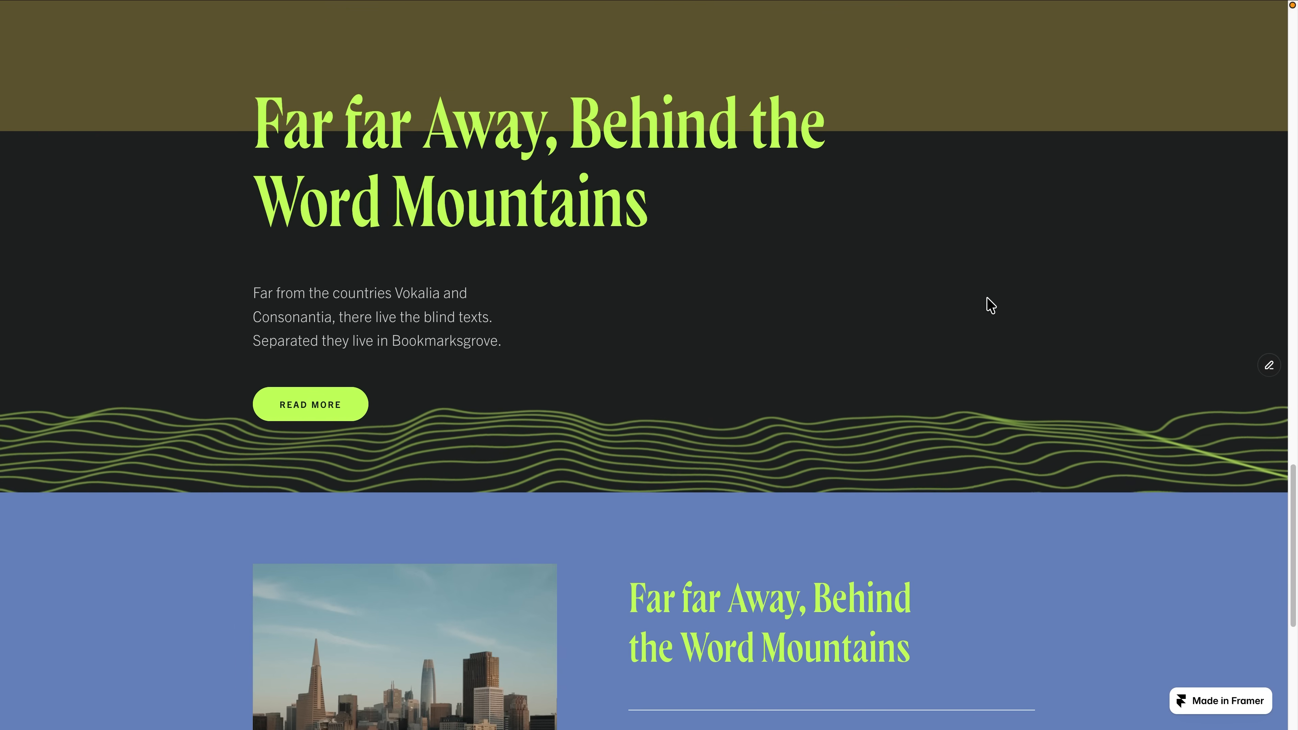
scroll(990, 306, "down", 2)
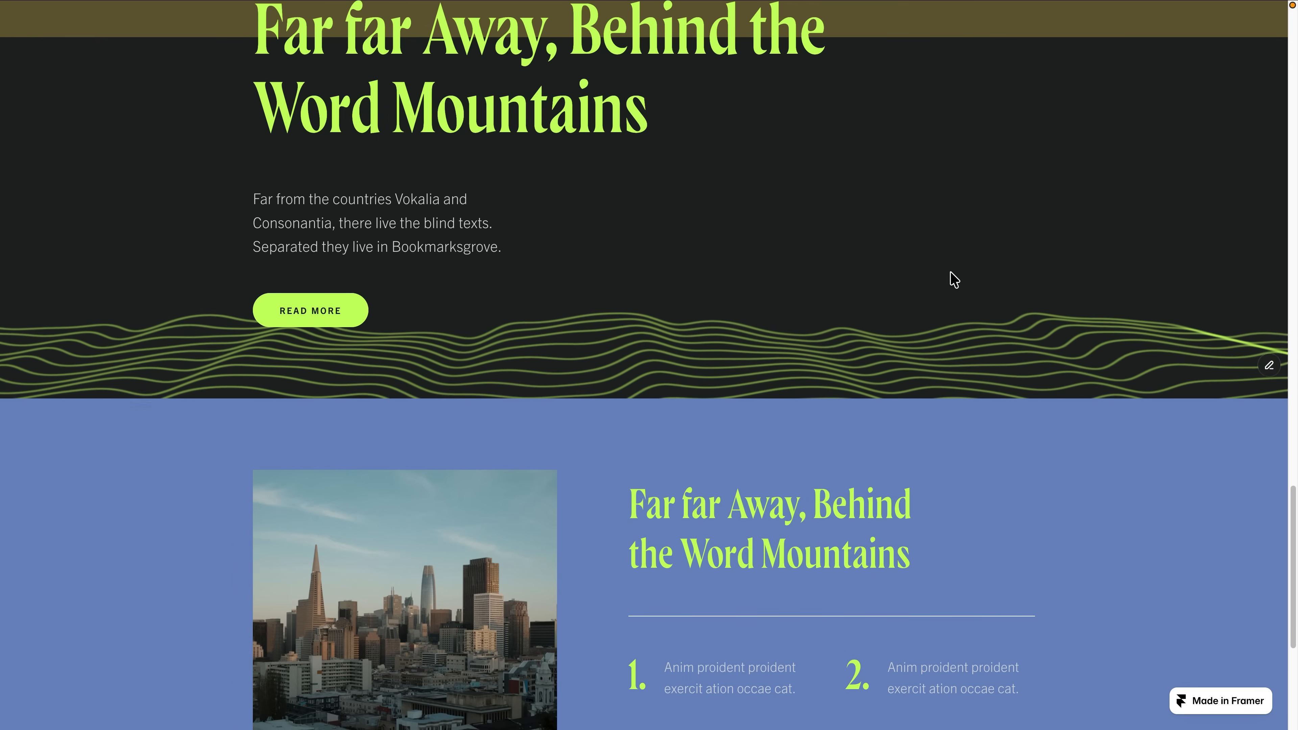
scroll(950, 278, "down", 3)
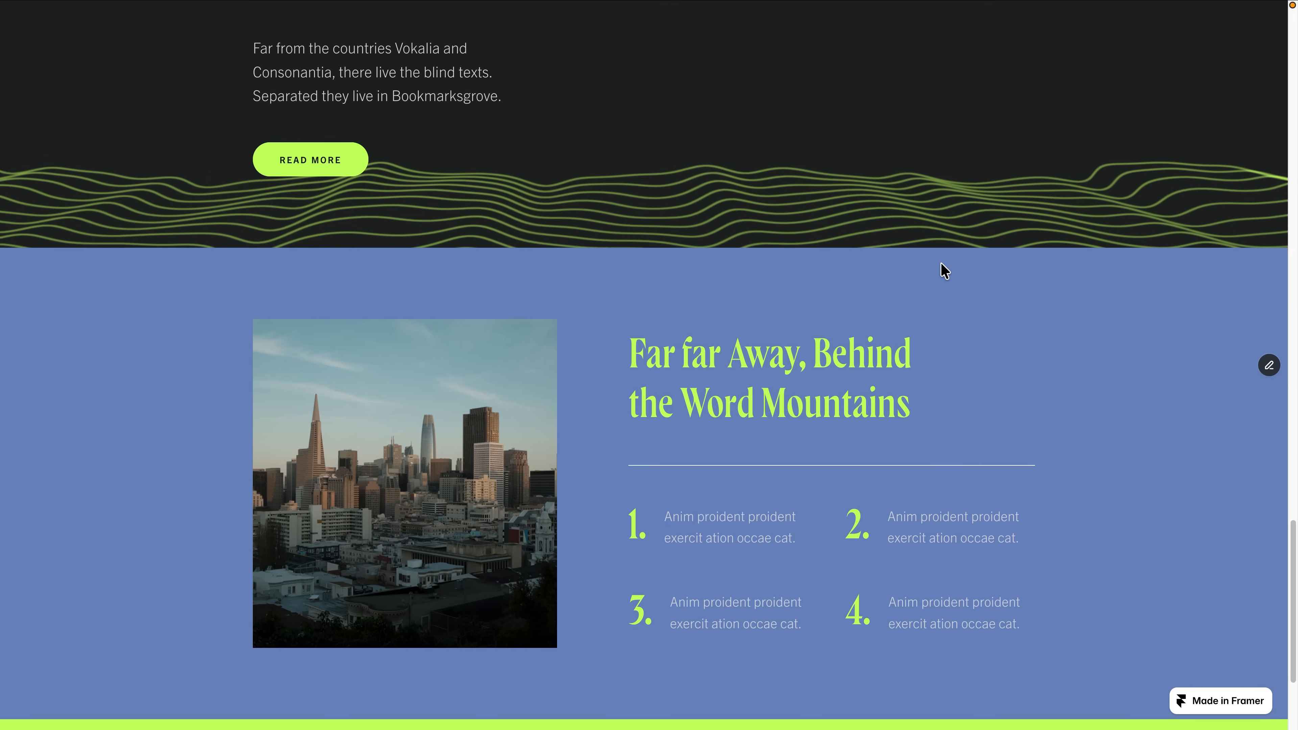
scroll(944, 272, "up", 3)
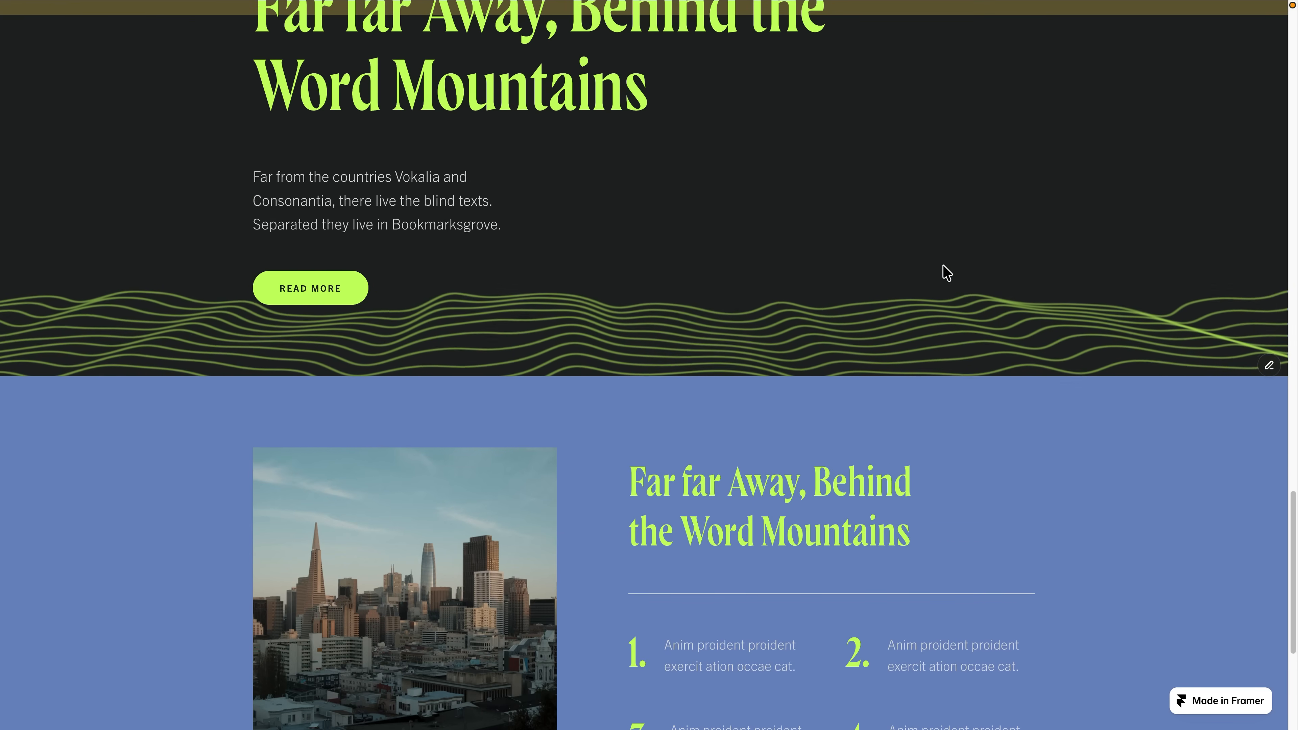
scroll(945, 272, "up", 3)
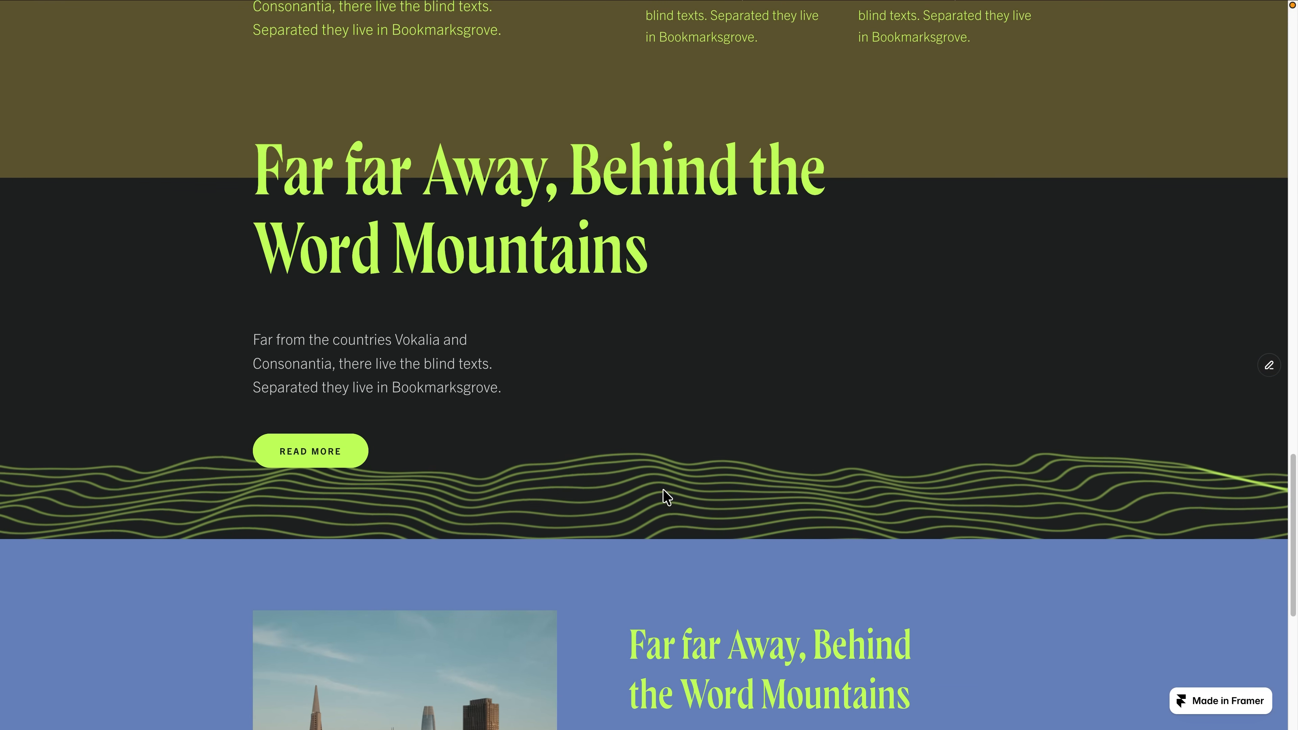
scroll(959, 284, "down", 2)
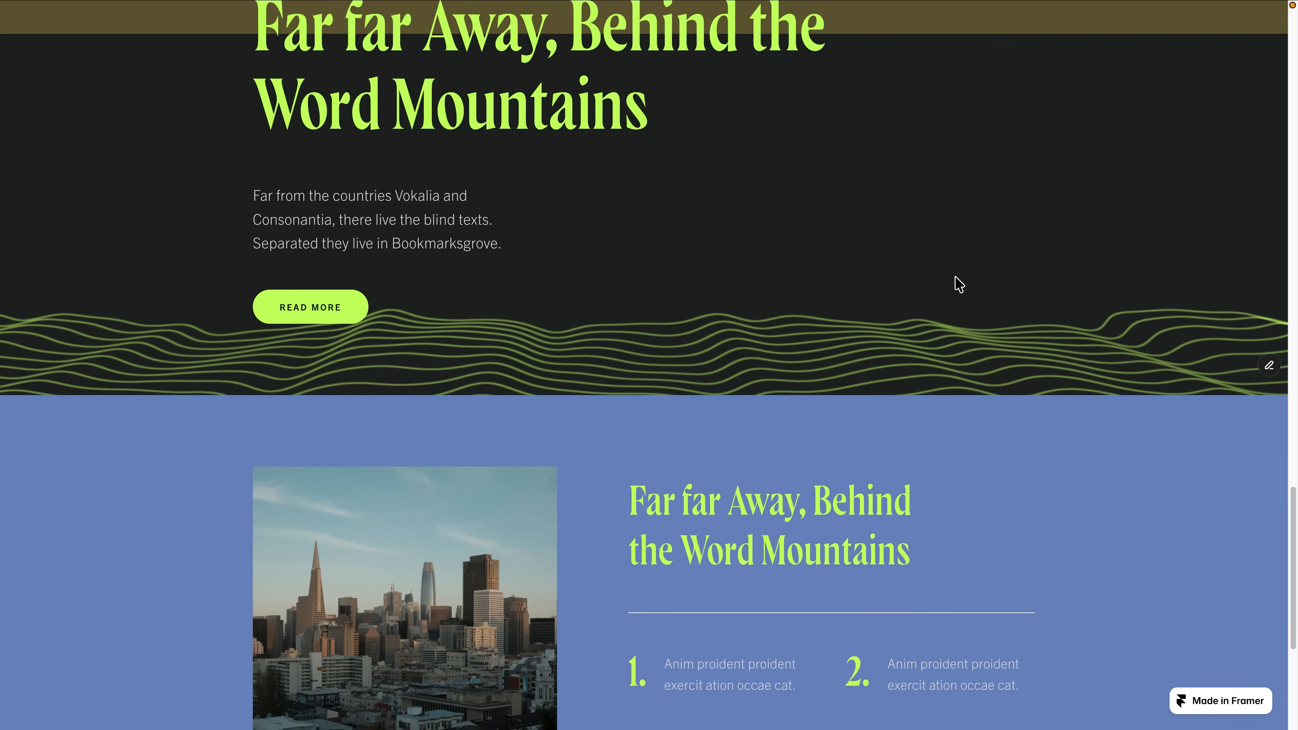
scroll(957, 281, "up", 2)
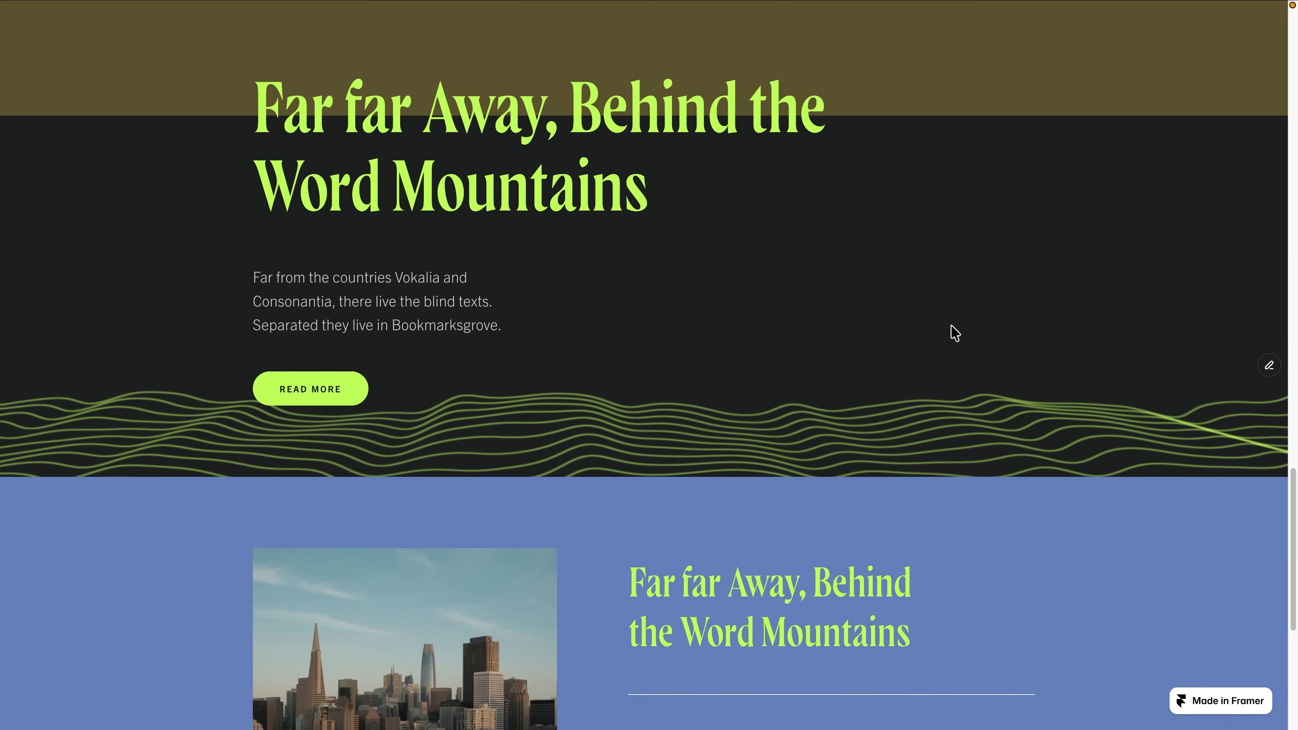
scroll(956, 333, "down", 8)
scroll(936, 311, "up", 10)
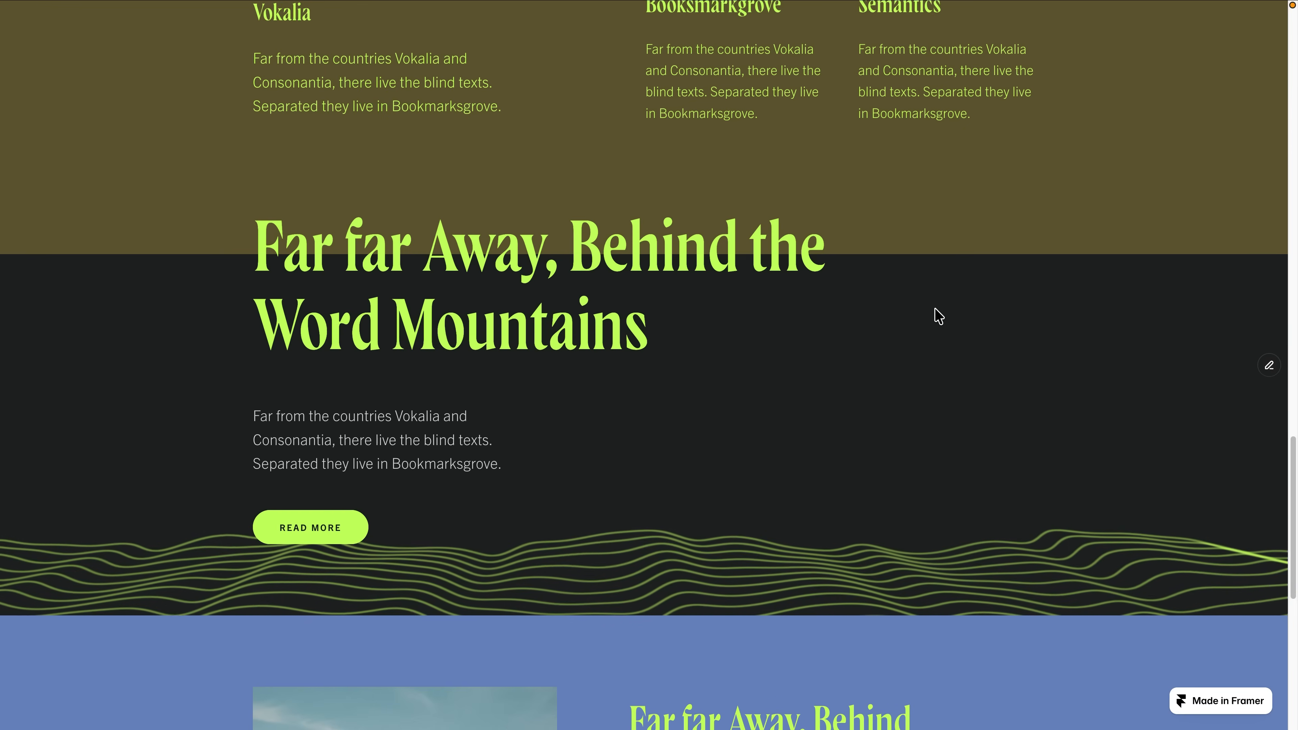
scroll(803, 273, "down", 3)
Examine the distorted background images behind the Madrid and Paris cards on the published page.
scroll(822, 279, "up", 18)
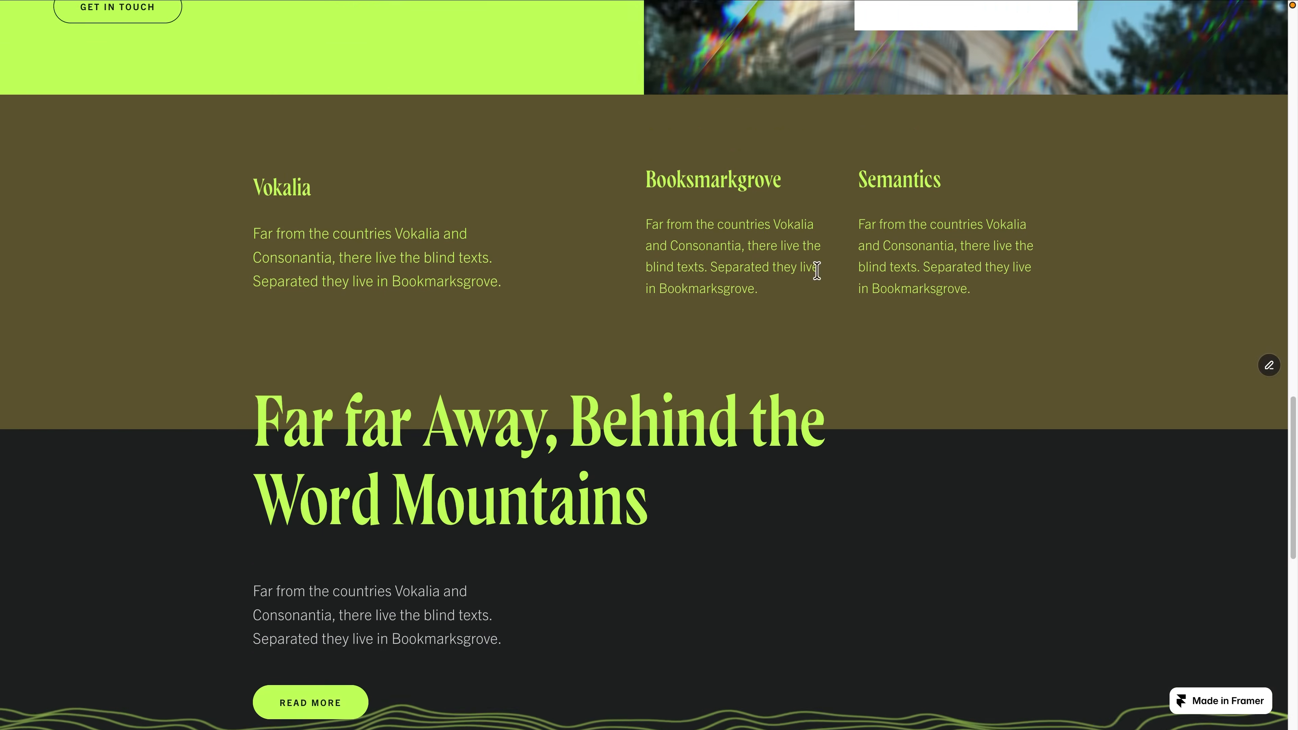
scroll(828, 279, "up", 4)
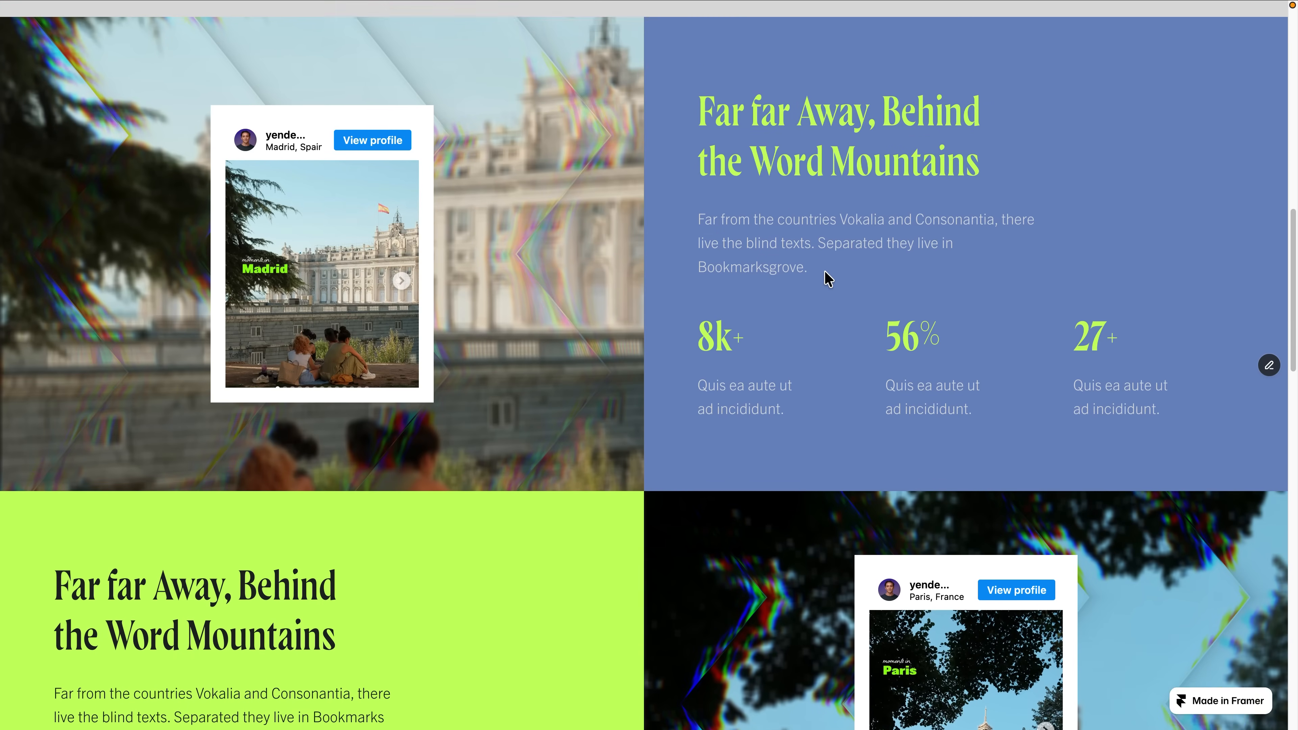
scroll(831, 282, "down", 1)
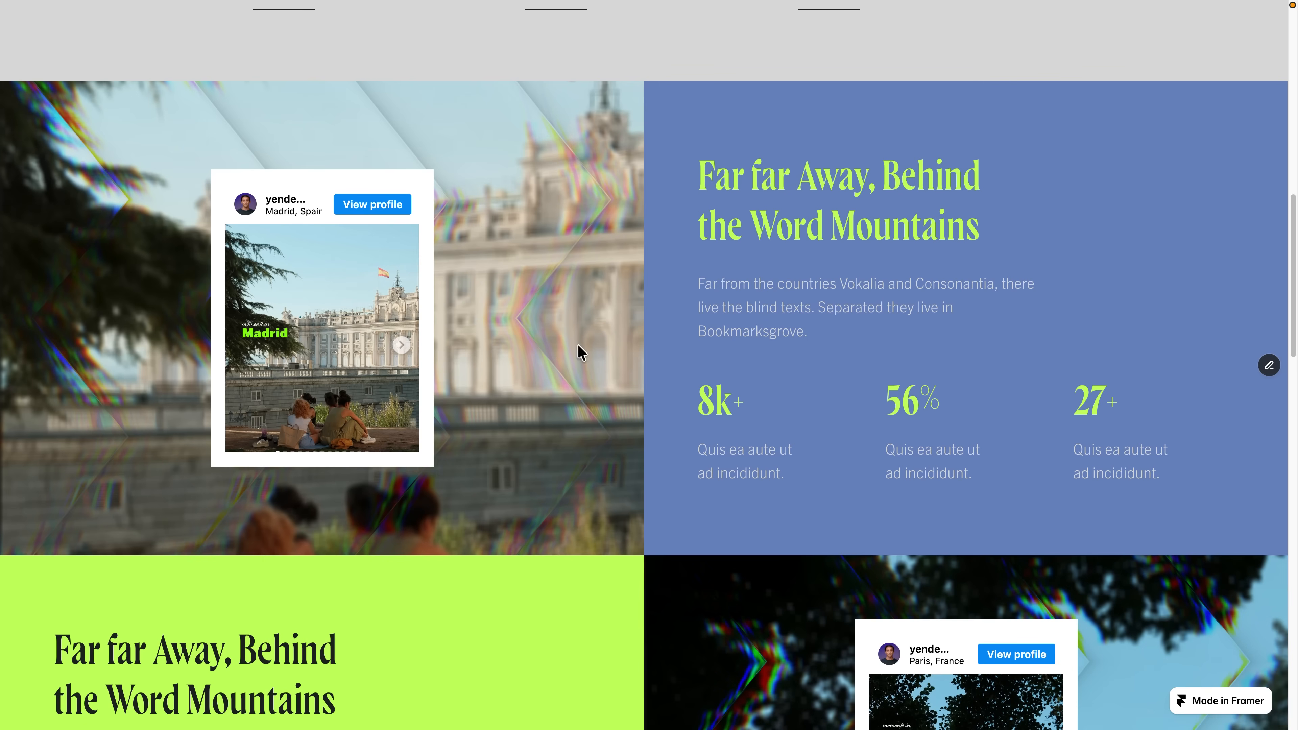
scroll(624, 302, "down", 6)
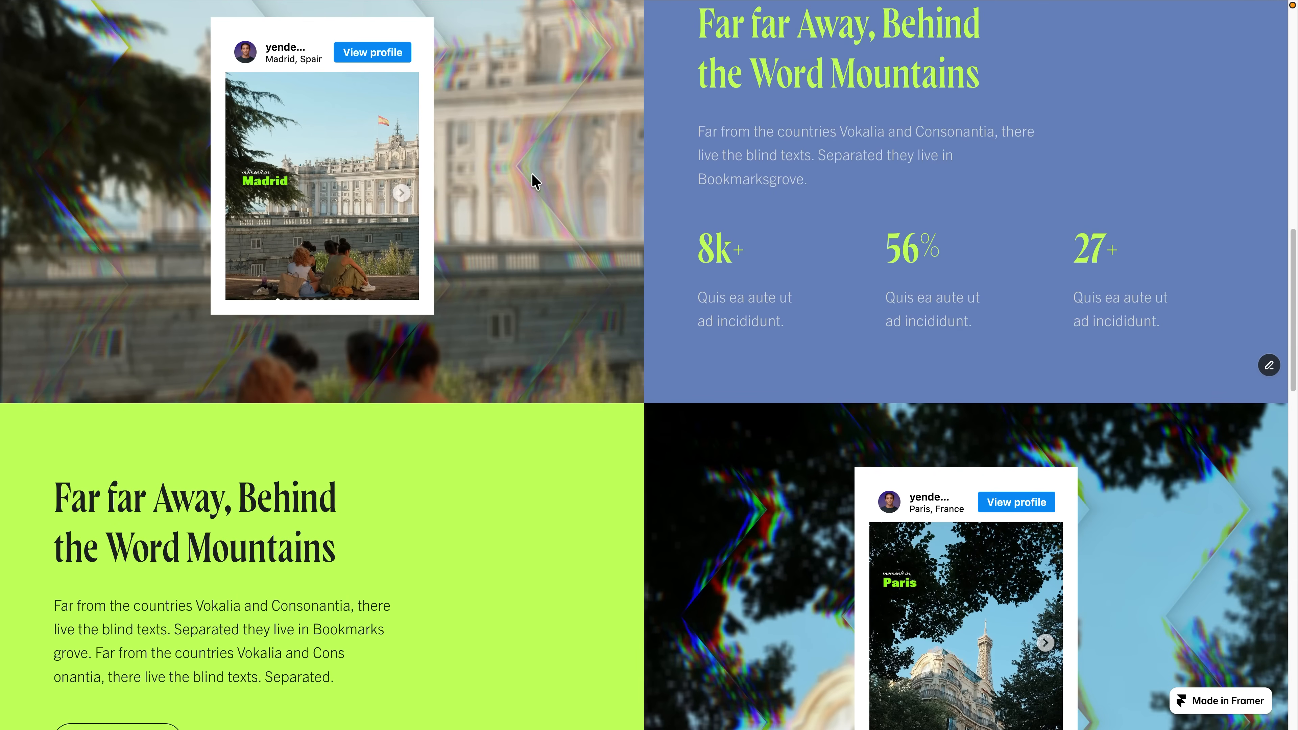
scroll(607, 261, "down", 1)
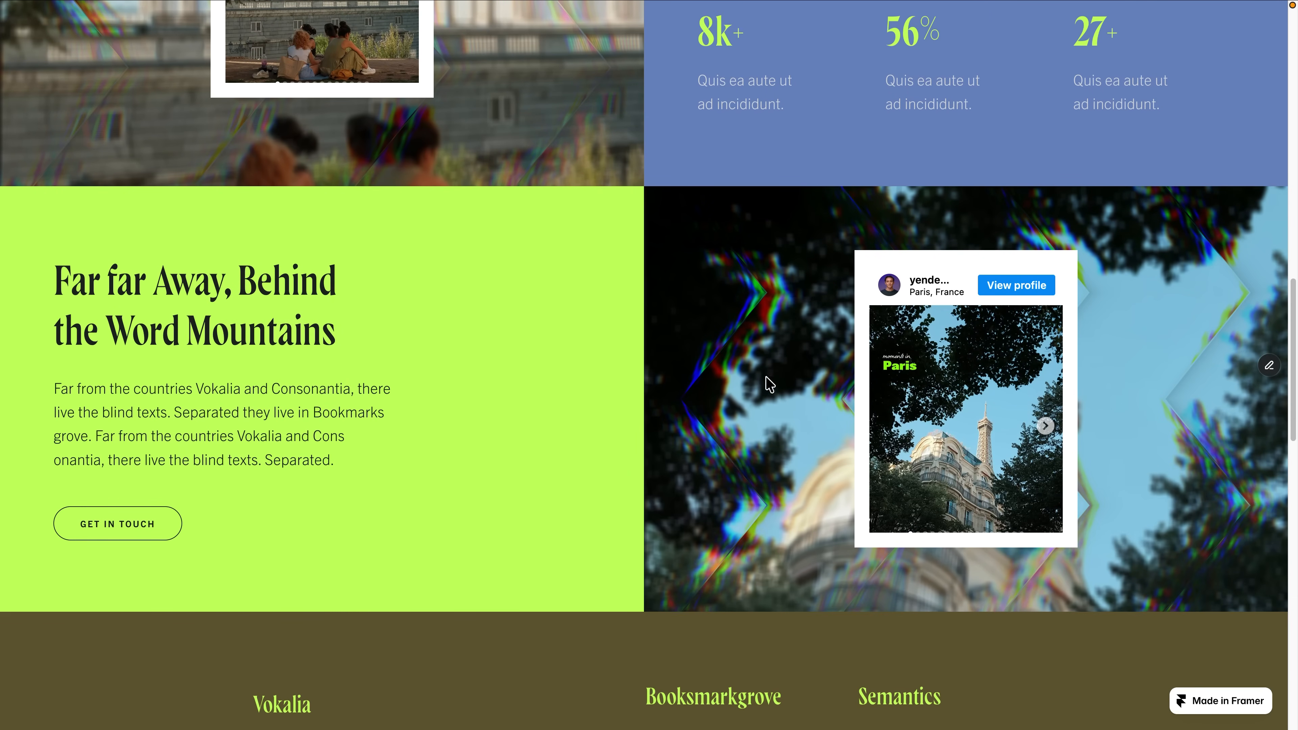
scroll(751, 388, "down", 1)
scroll(751, 358, "up", 2)
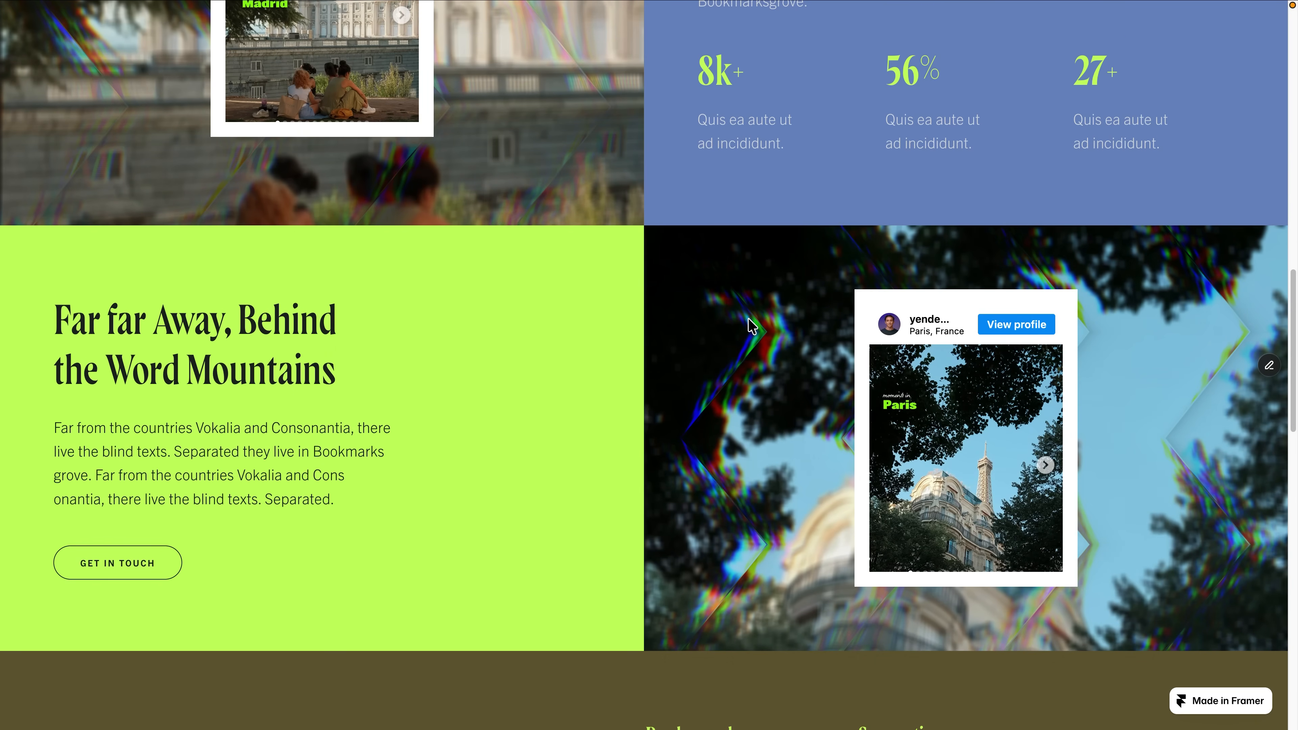
scroll(771, 397, "up", 7)
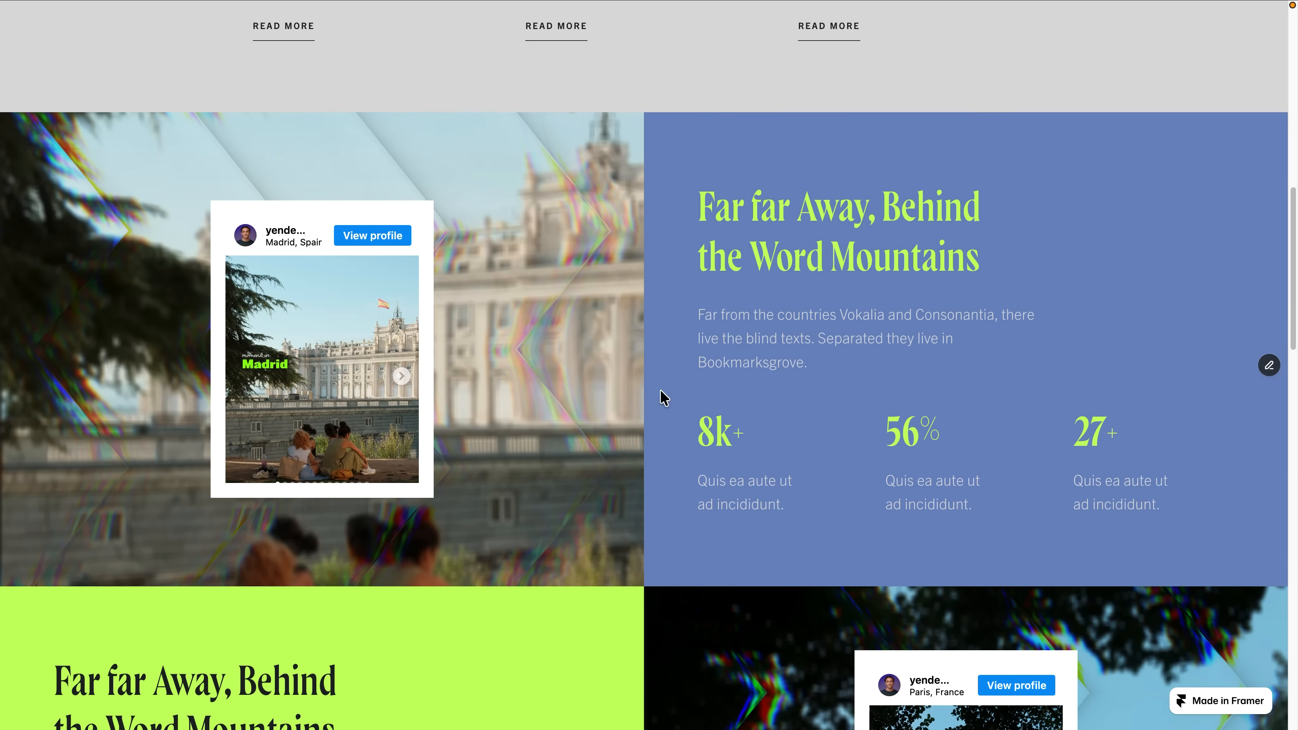
scroll(620, 281, "down", 3)
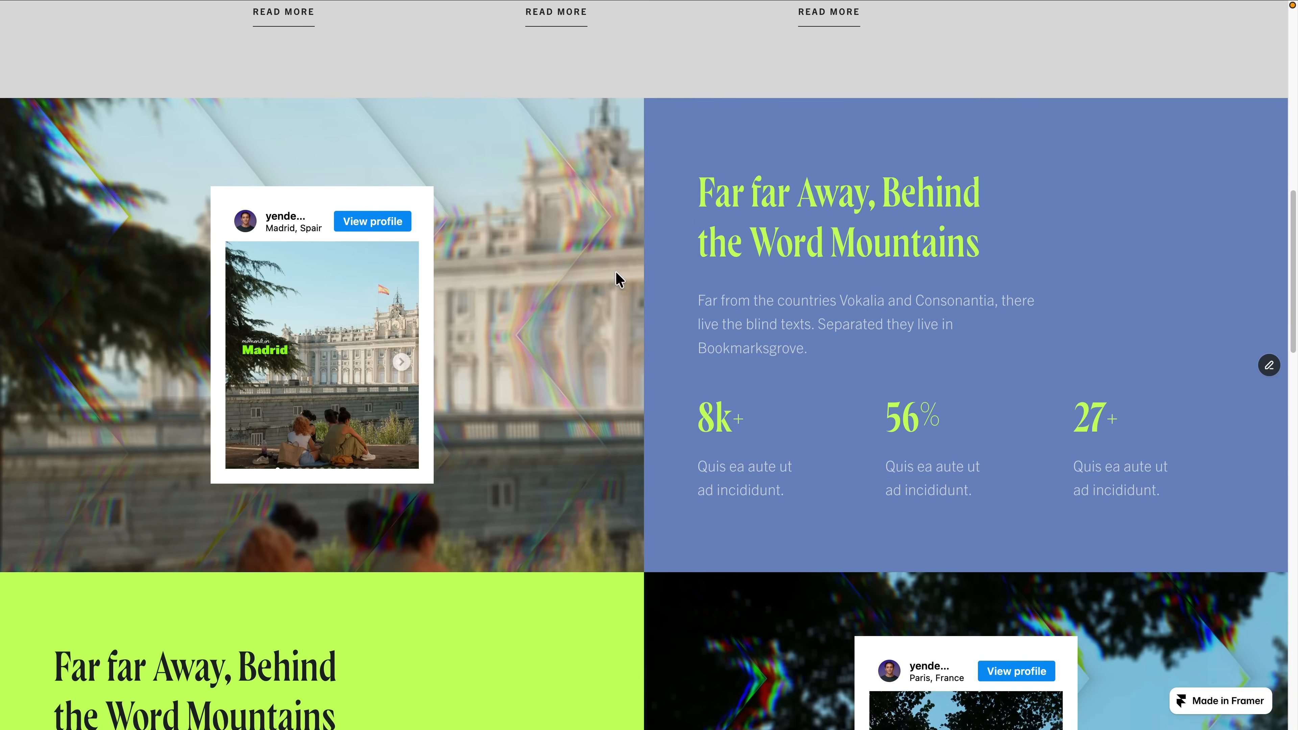
scroll(616, 279, "up", 3)
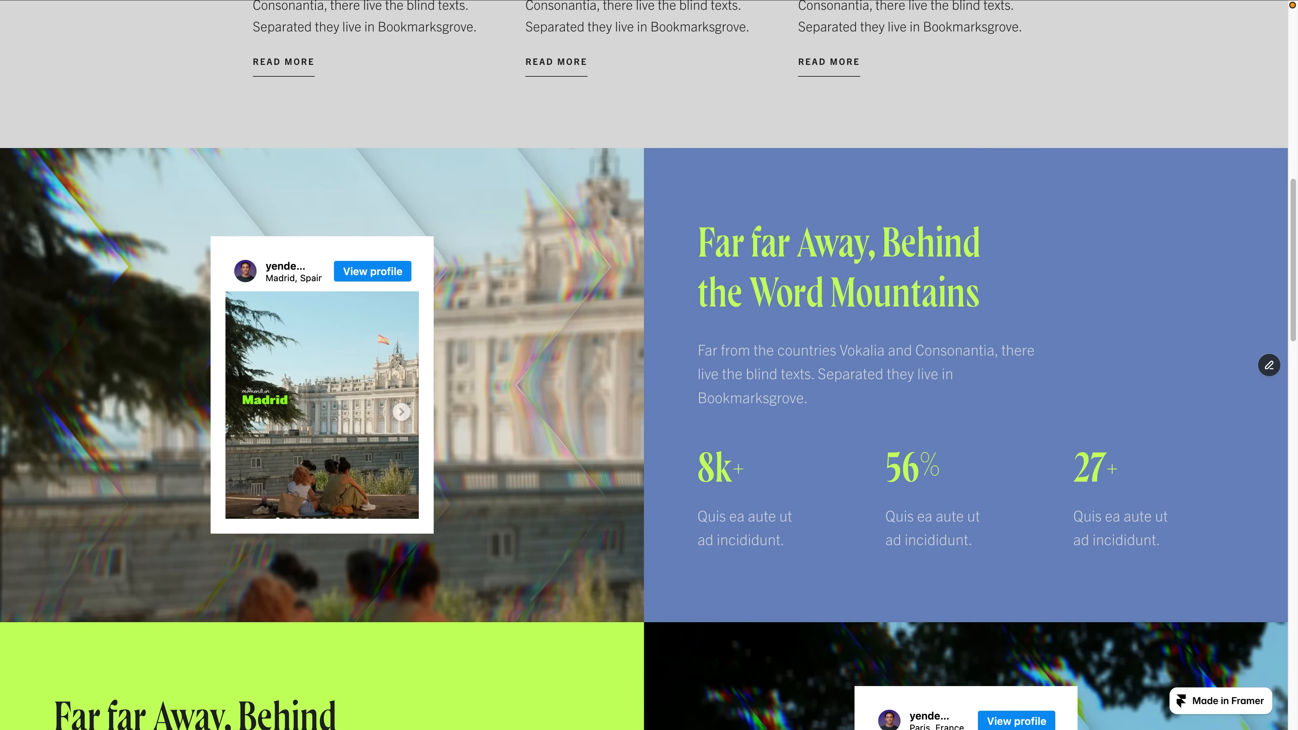
Return to the Framer editor and insert the black shader with white wavy lines on the empty canvas beside the Desktop layout.
key("ctrl+Tab")
left_click(99, 28)
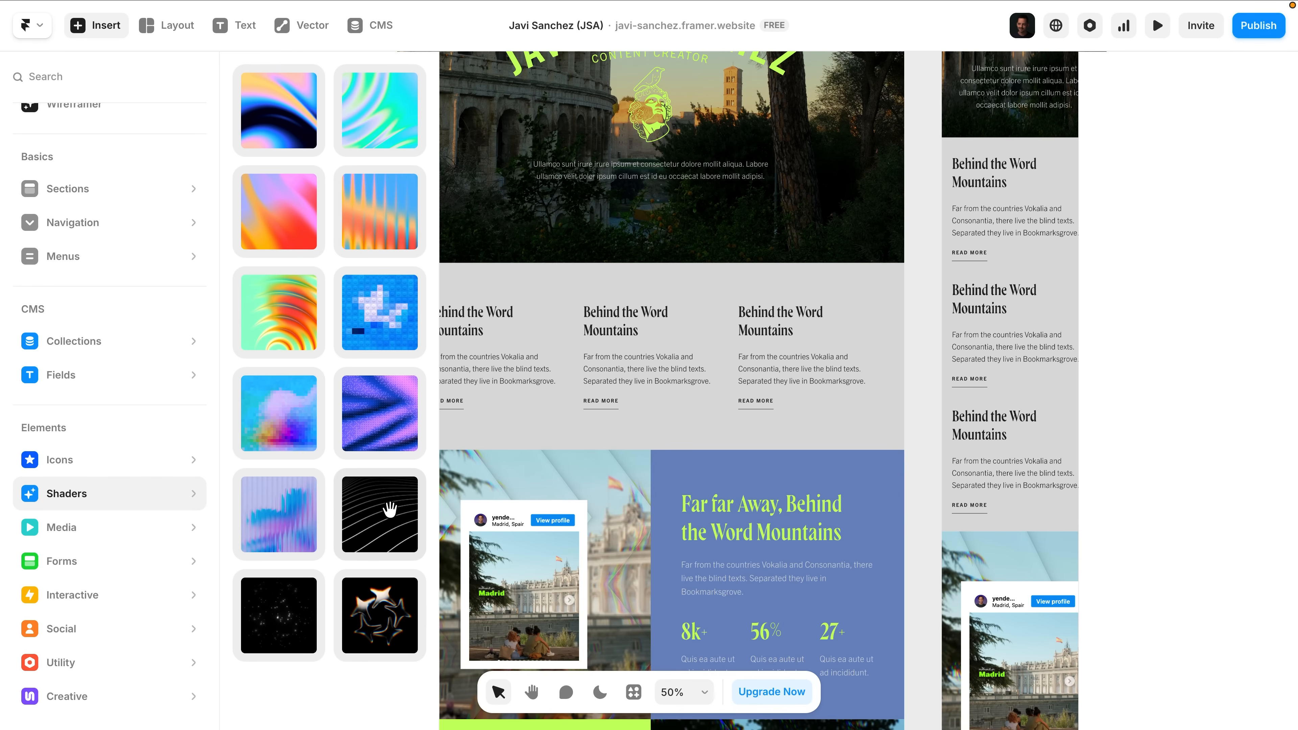
left_click(390, 508)
scroll(1227, 404, "down", 5)
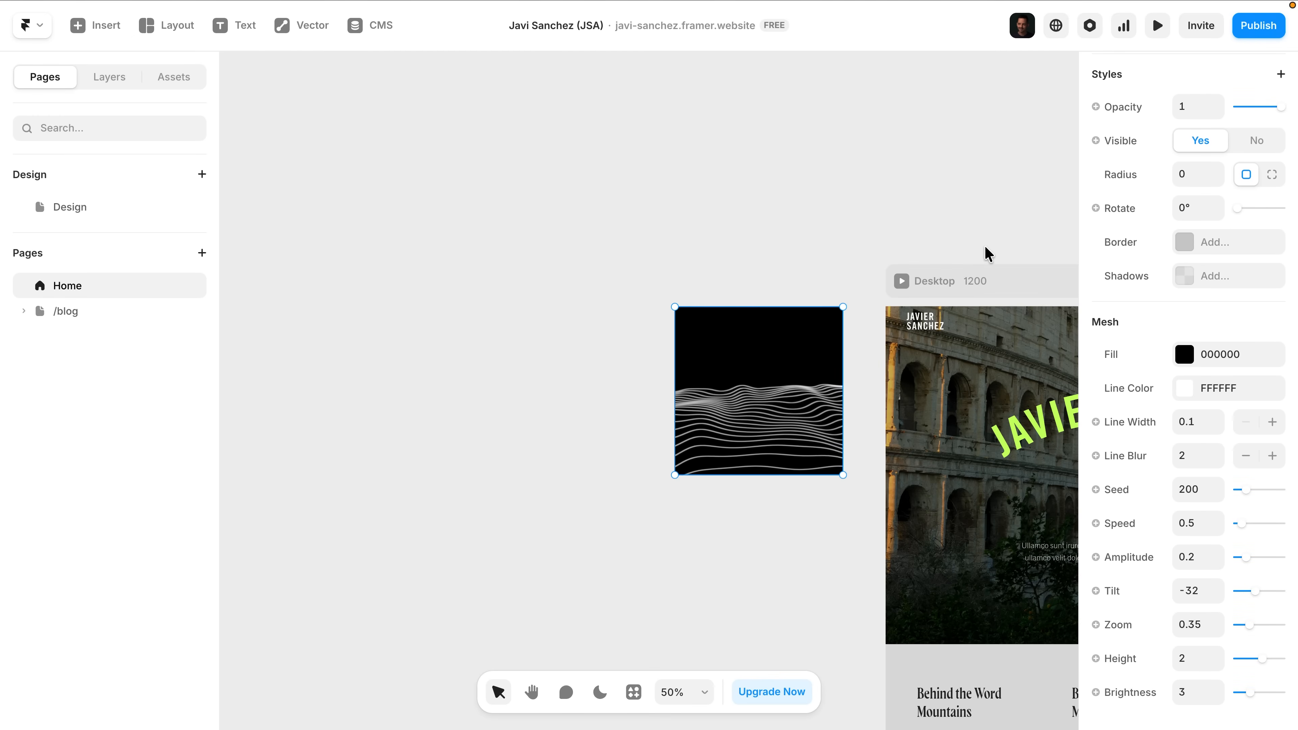
left_click(948, 230)
Examine the inserted wavy-line shader's animation up close at 200% zoom.
key("super+equal")
key("super+equal")
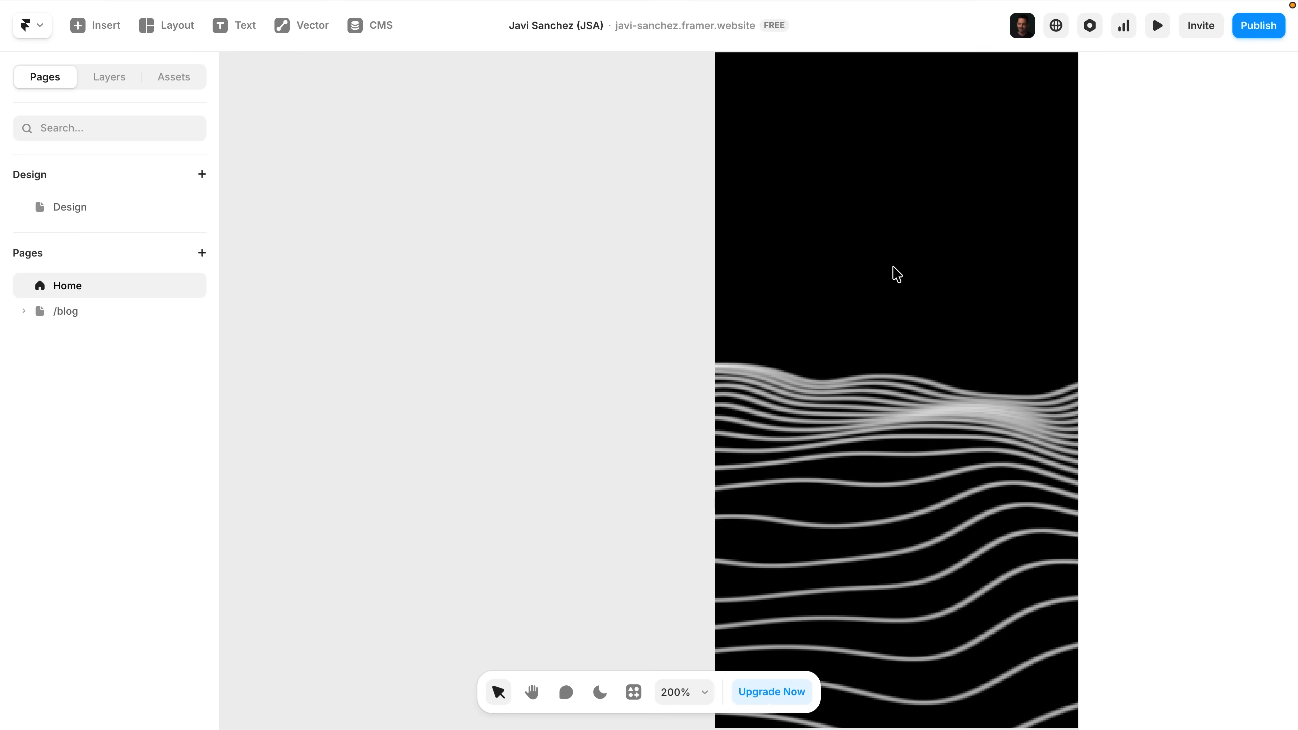
scroll(897, 274, "right", 6)
scroll(897, 273, "down", 5)
scroll(899, 276, "right", 3)
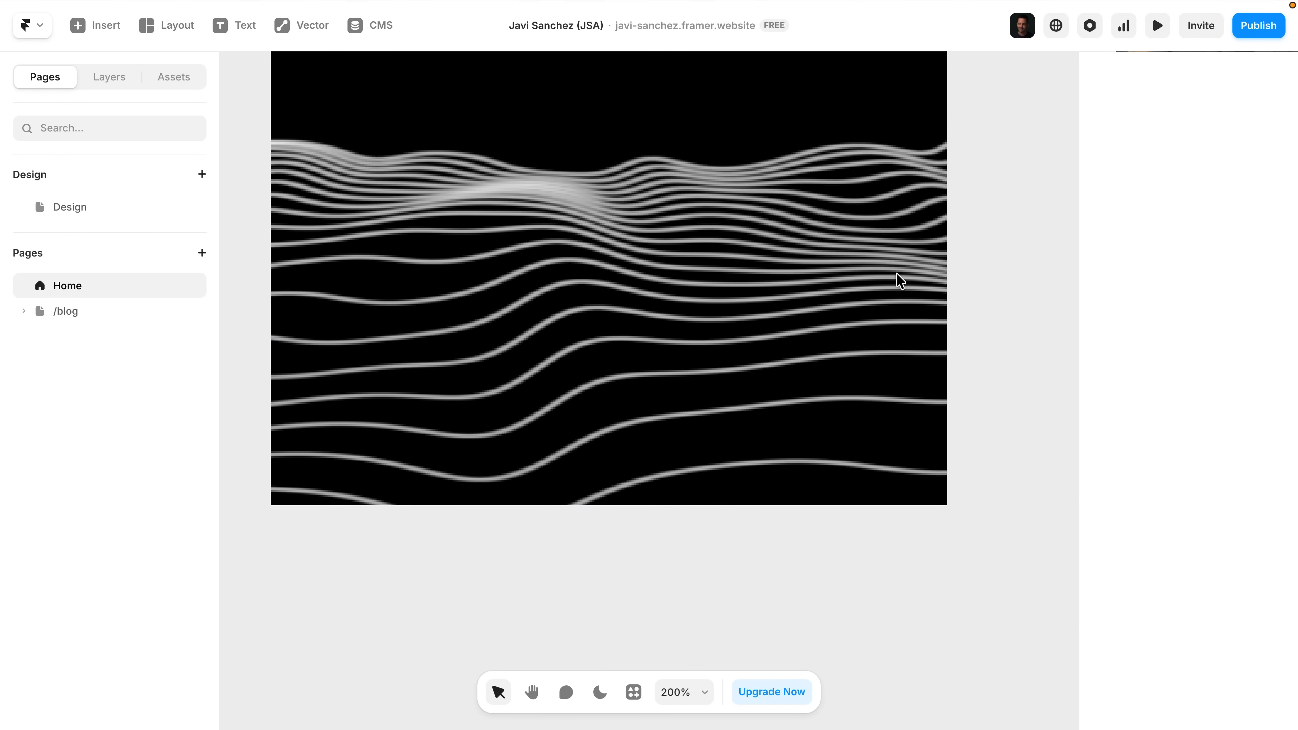
key("super+minus")
key("super+minus")
scroll(997, 286, "right", 4)
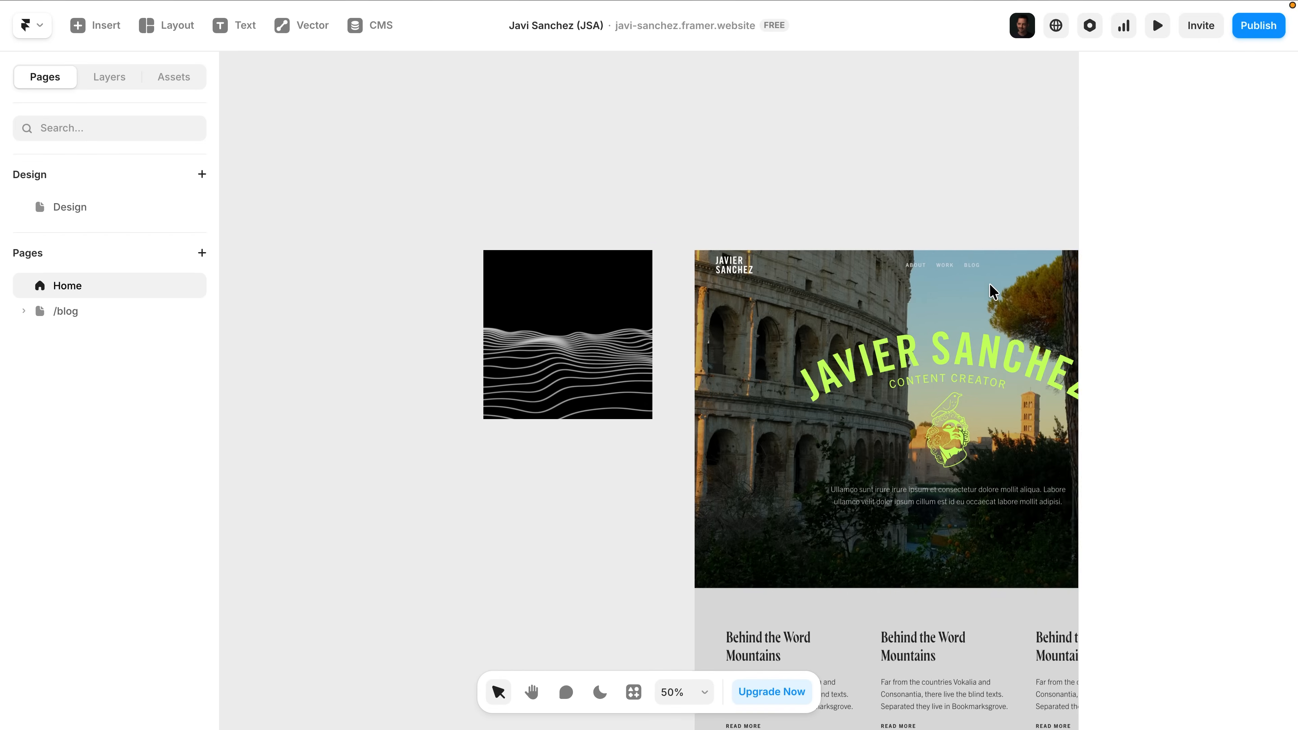
Select the green line mesh behind the dark Desktop section and review its Mesh settings down to Brightness.
scroll(878, 312, "down", 15)
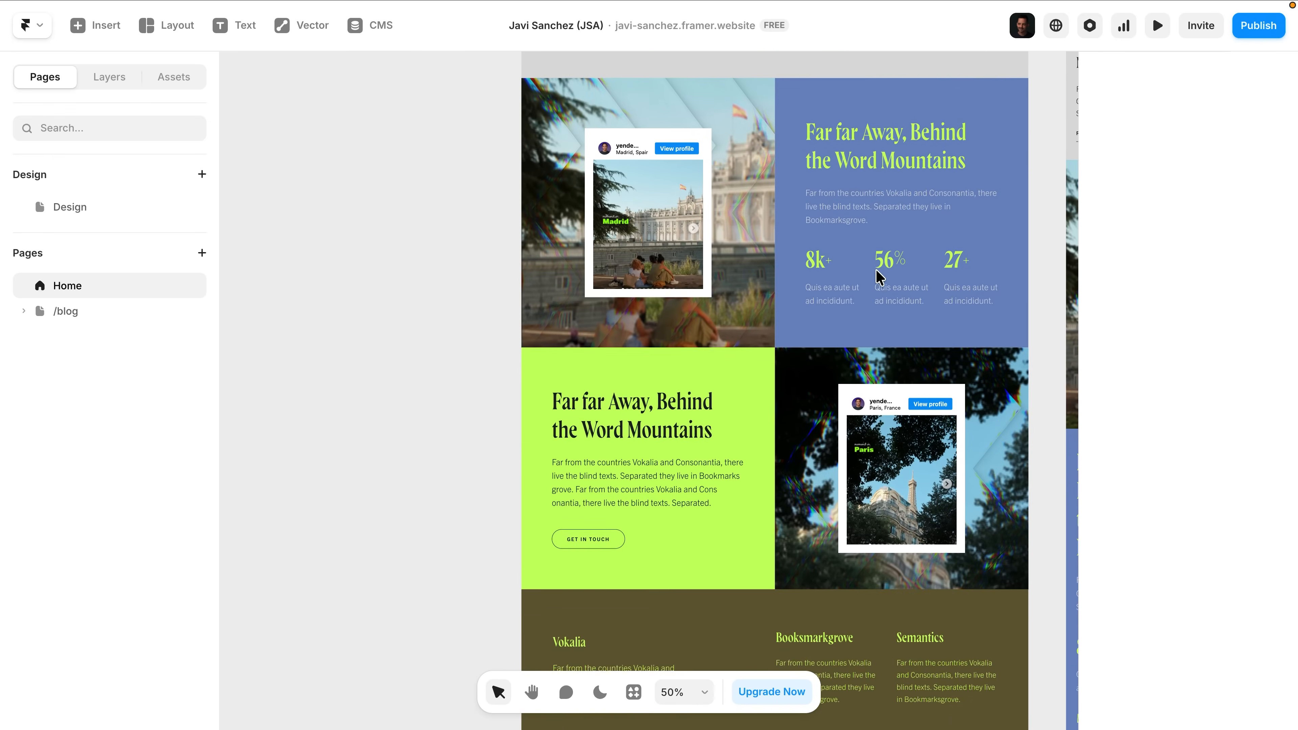
scroll(877, 277, "down", 5)
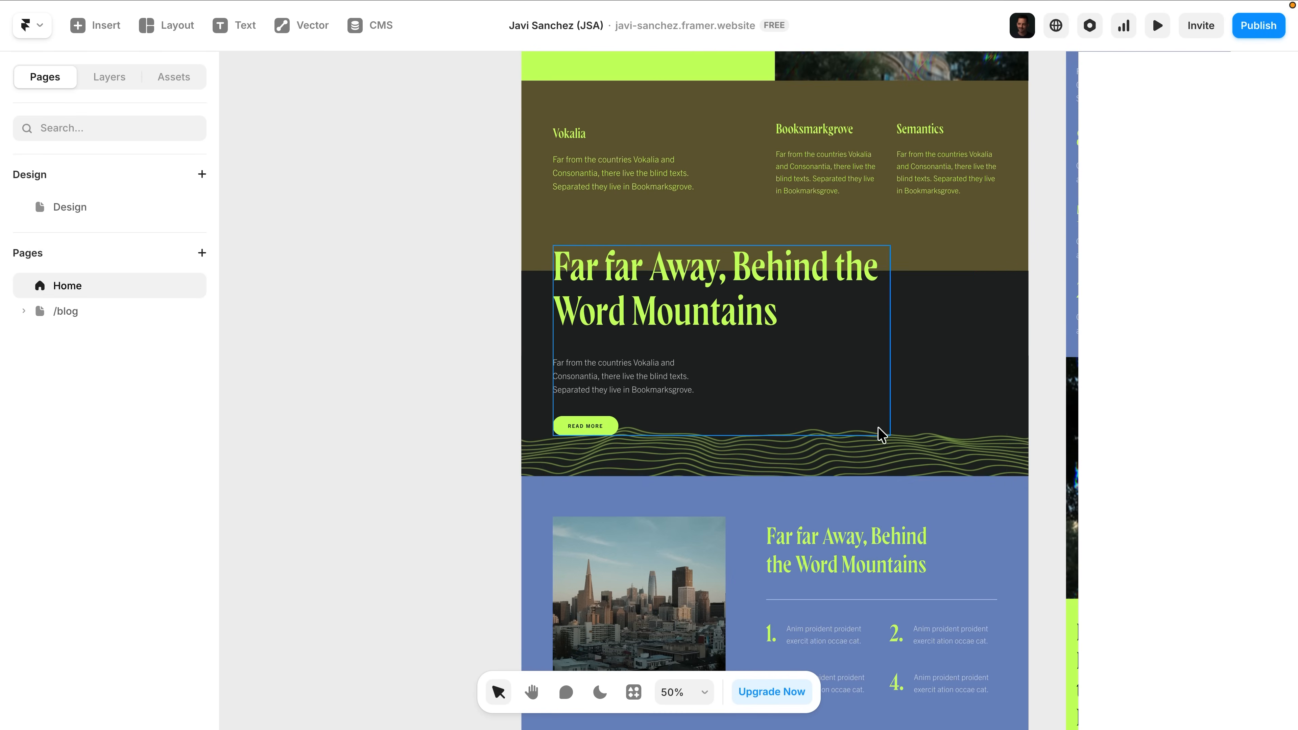
left_click(882, 435)
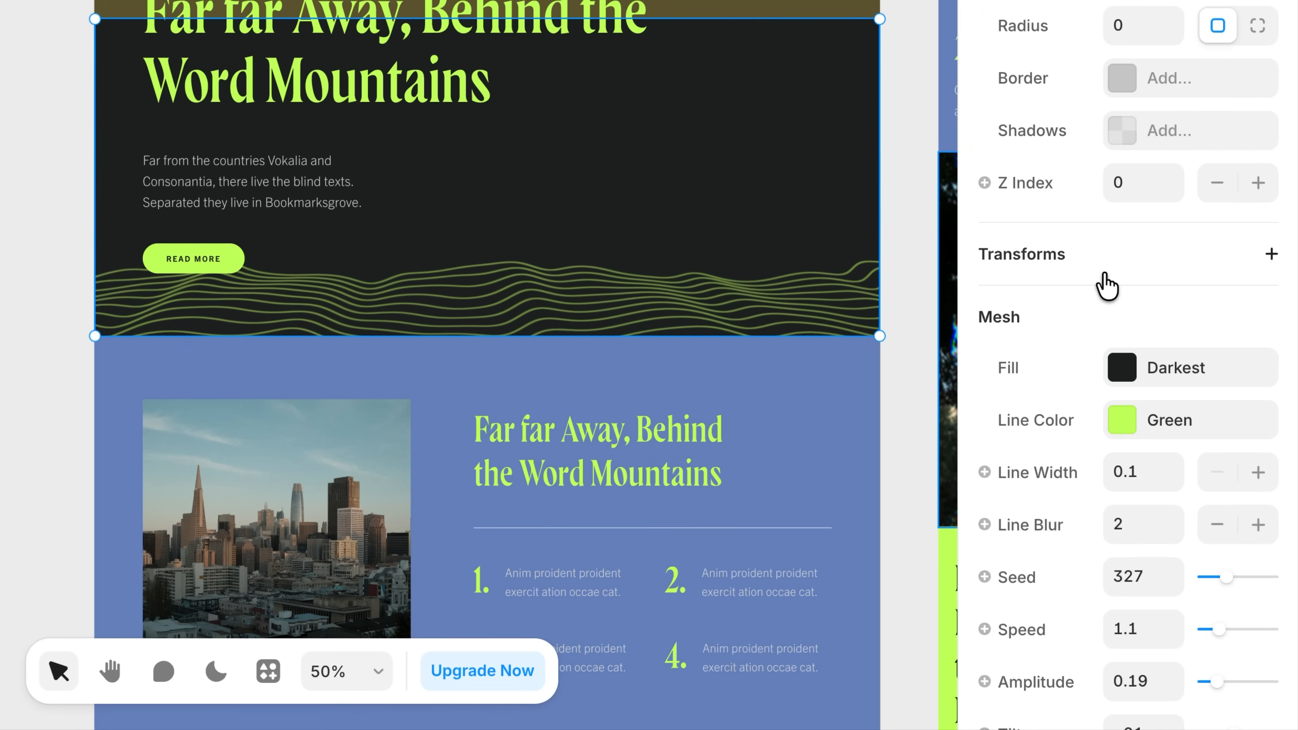
scroll(1106, 286, "down", 3)
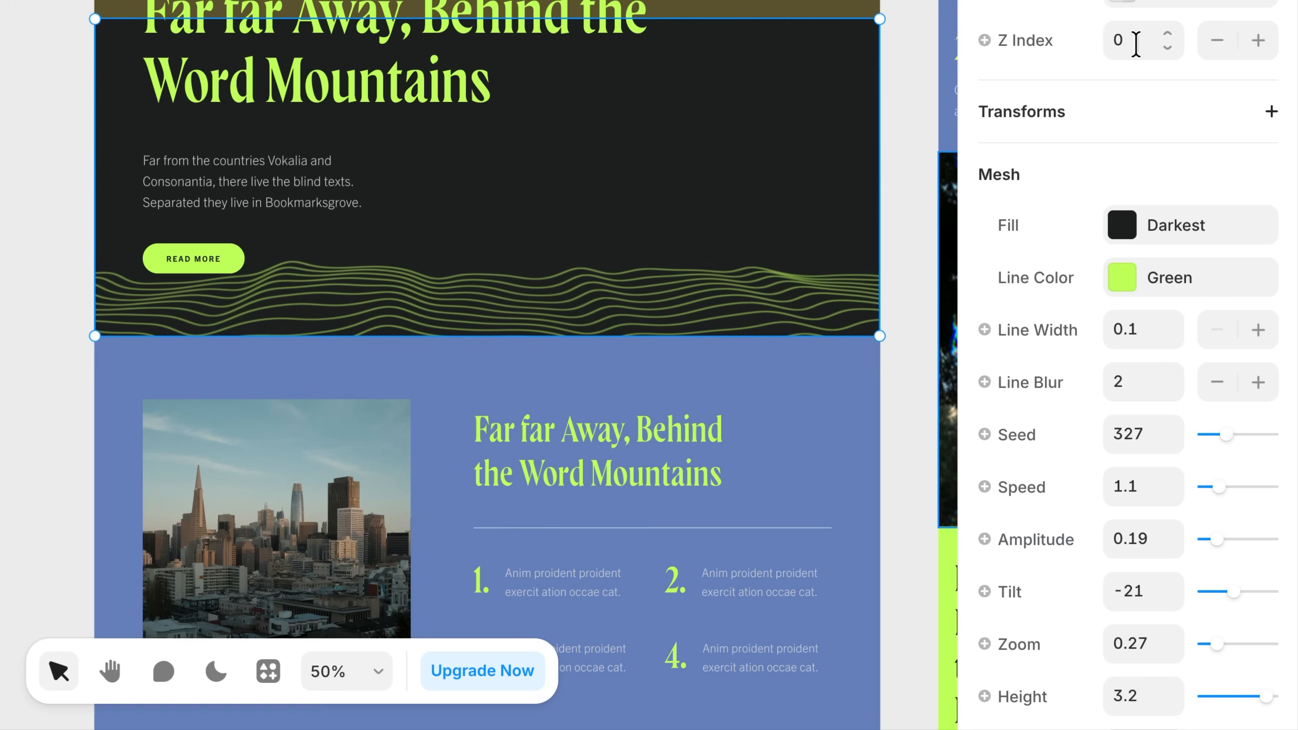
scroll(1130, 171, "down", 3)
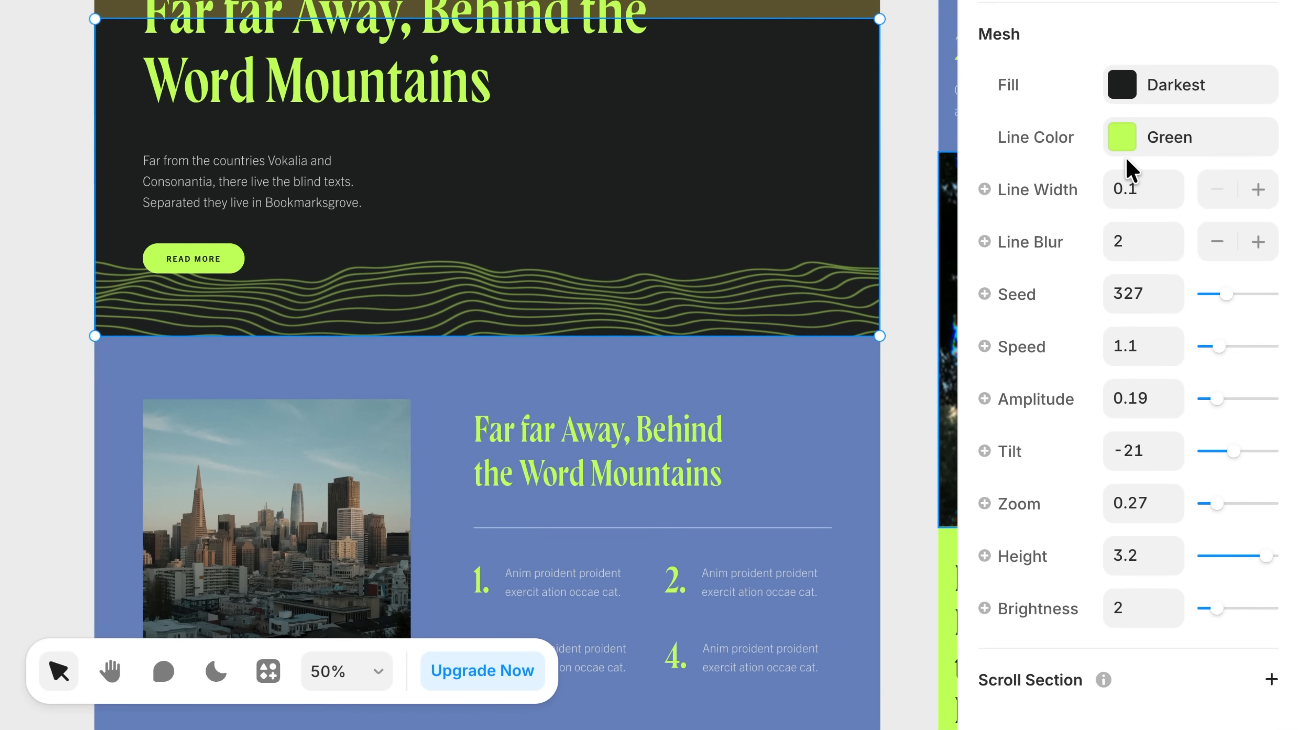